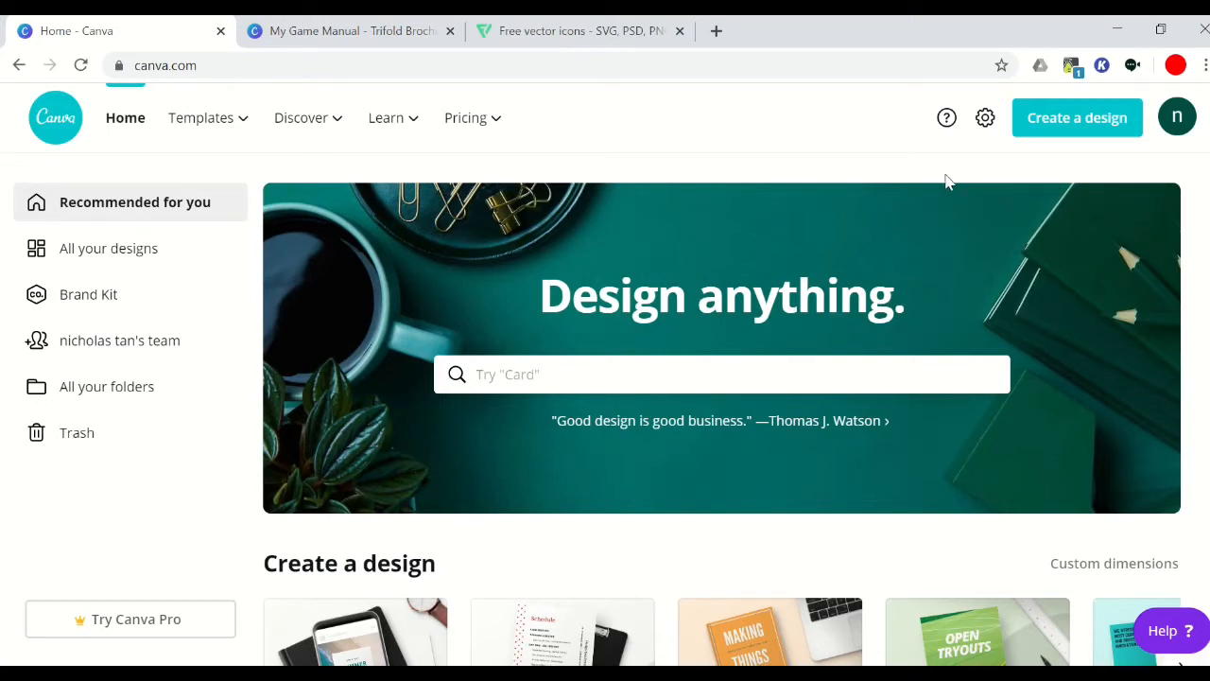
- Create a new blank trifold brochure design
click(1058, 132)
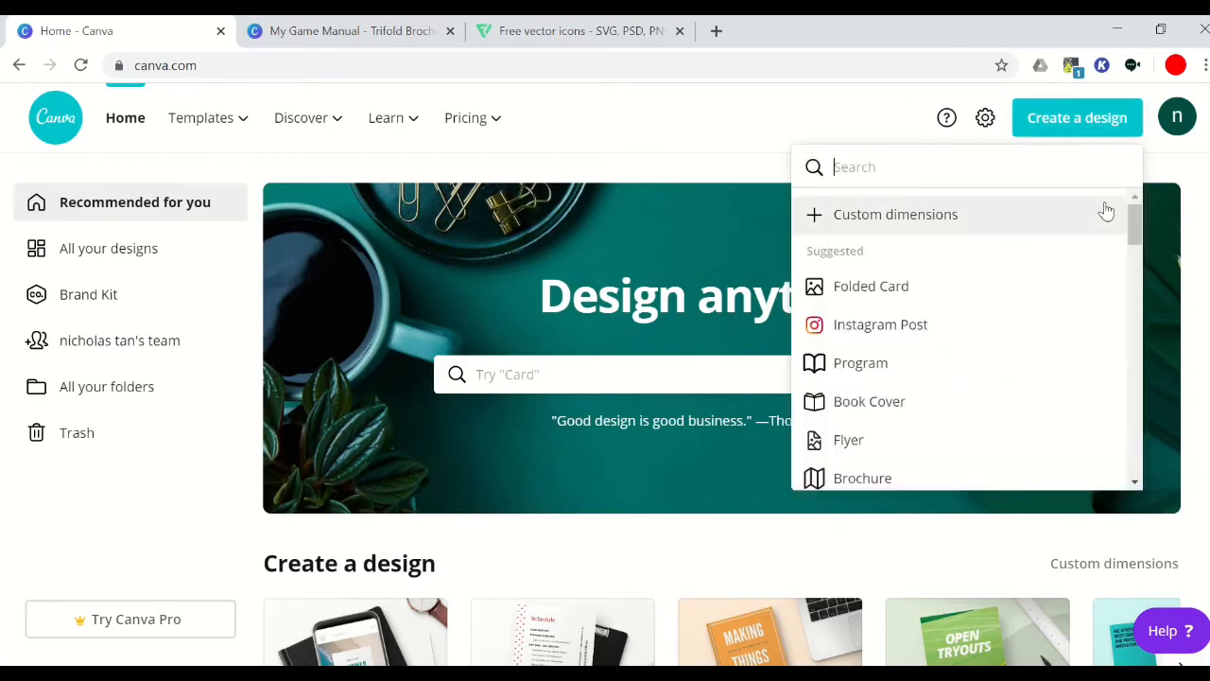
mouse_move(1134, 217)
mouse_down()
mouse_move(1137, 293)
mouse_move(1139, 210)
mouse_up()
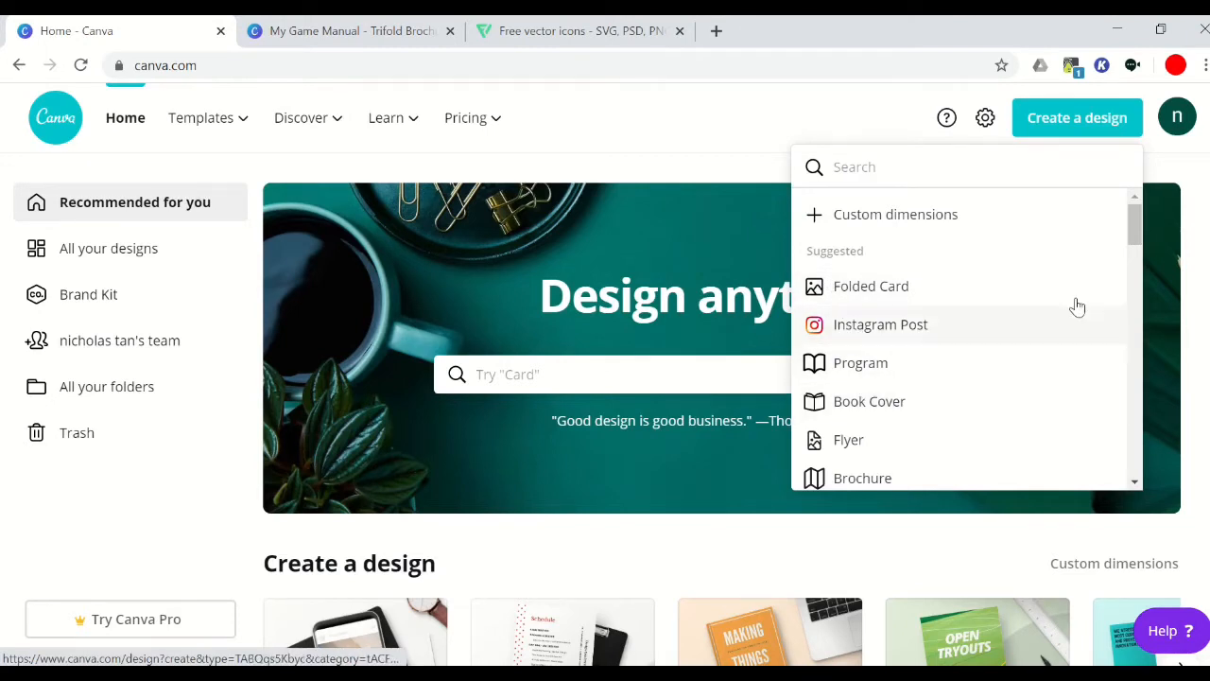
mouse_move(1135, 237)
mouse_down()
mouse_move(1136, 276)
mouse_move(1132, 237)
mouse_up()
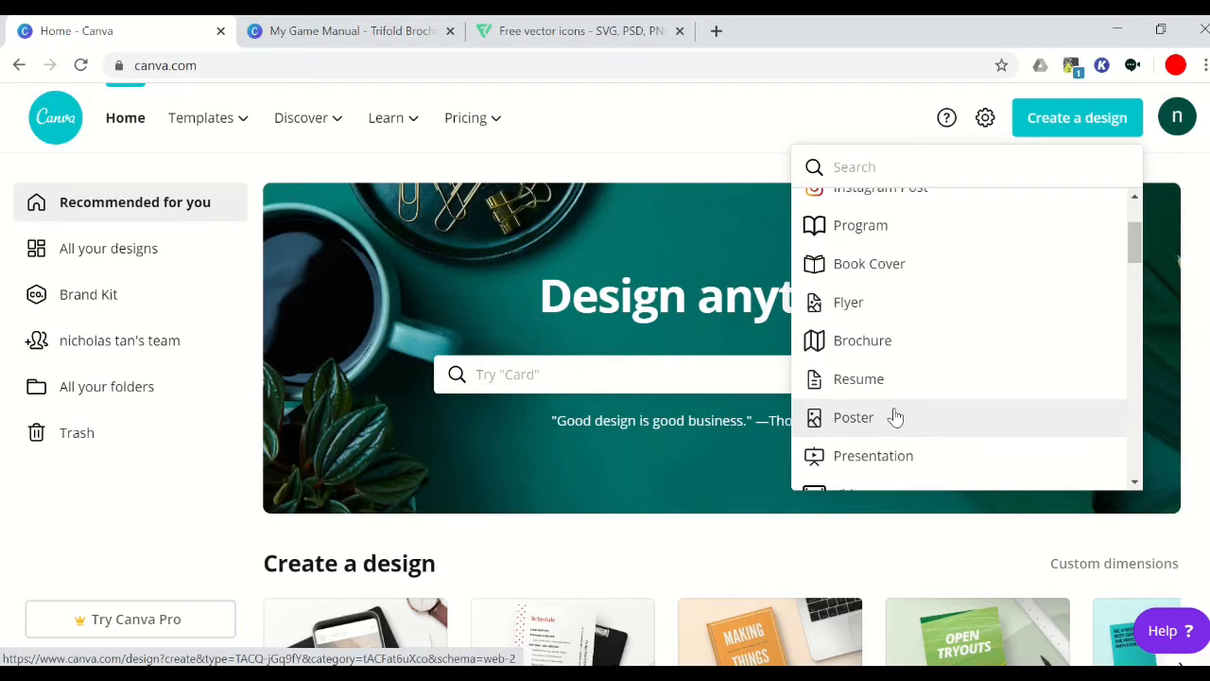
click(931, 351)
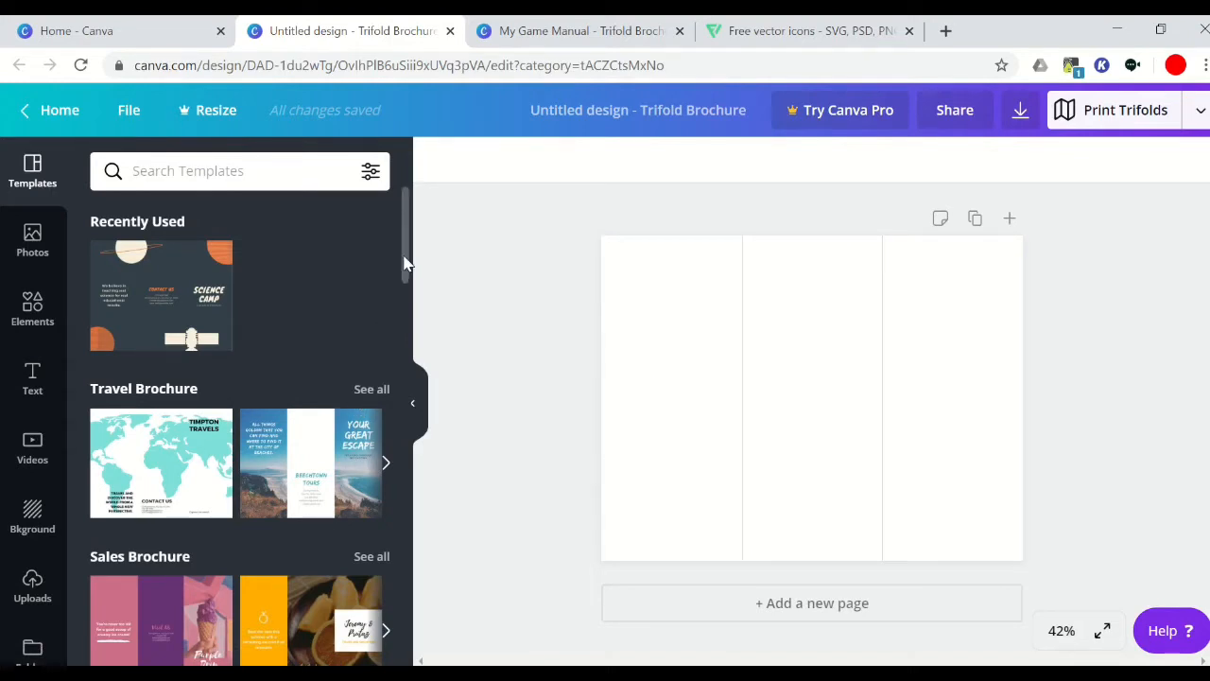
- Browse the brochure templates by category, including more of the company and medical brochure designs
drag(405, 263, 406, 387)
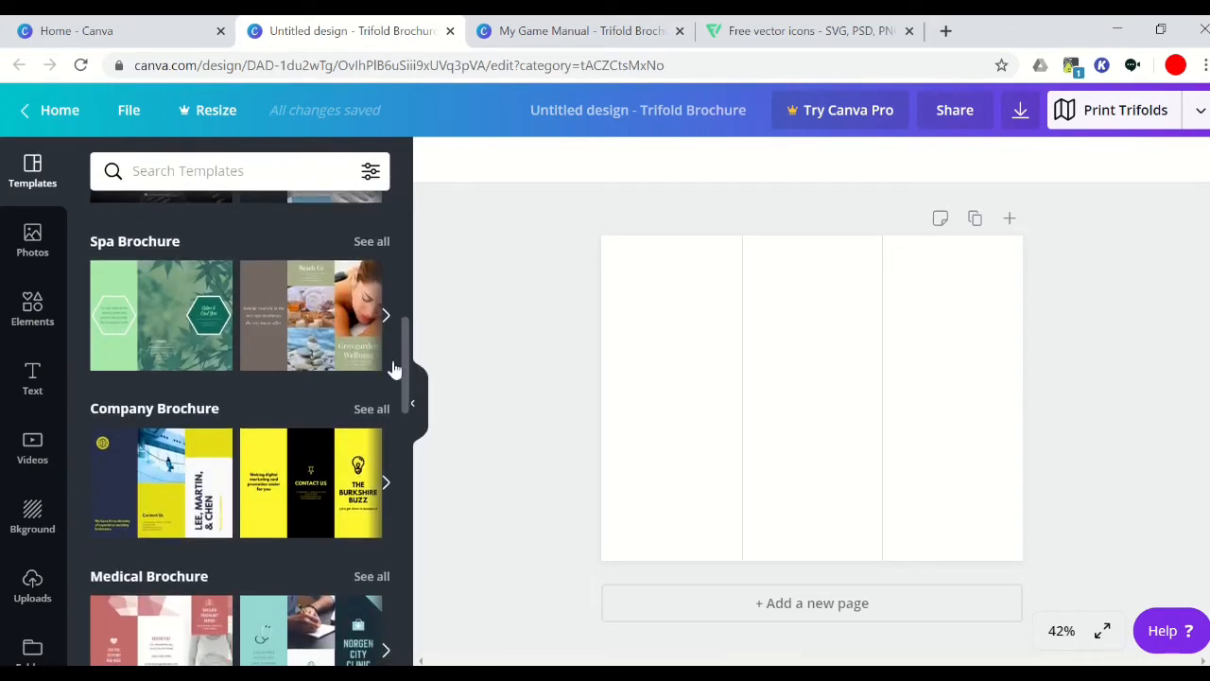
click(386, 484)
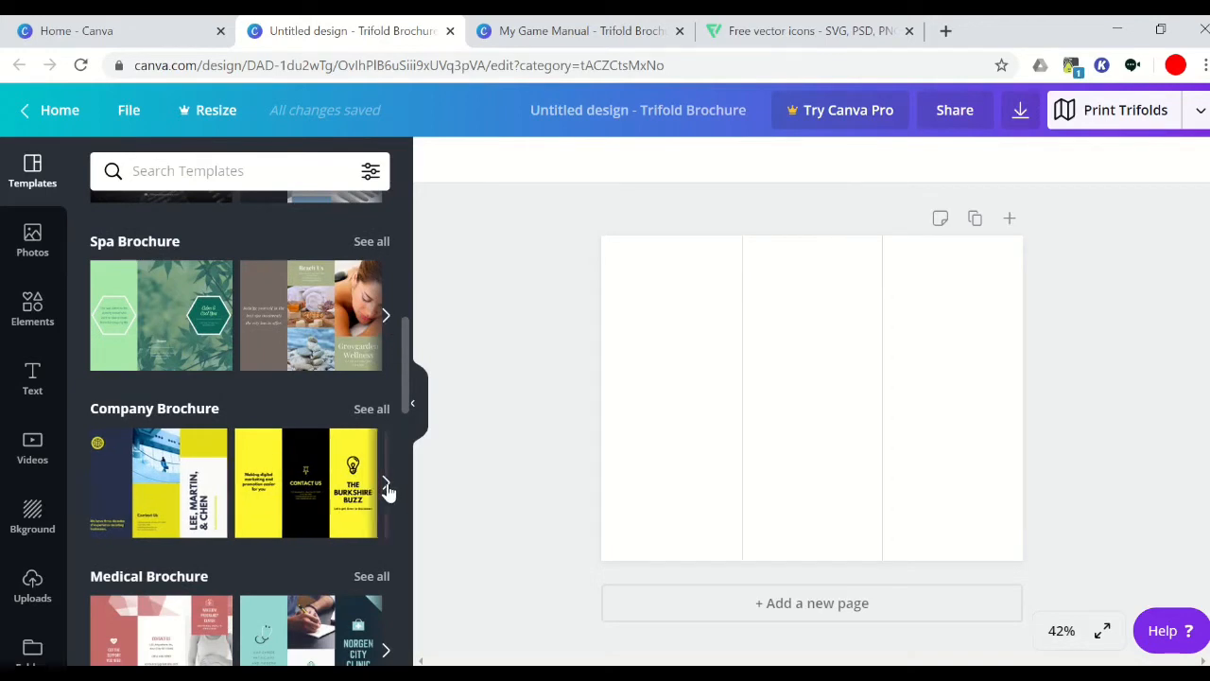
click(386, 486)
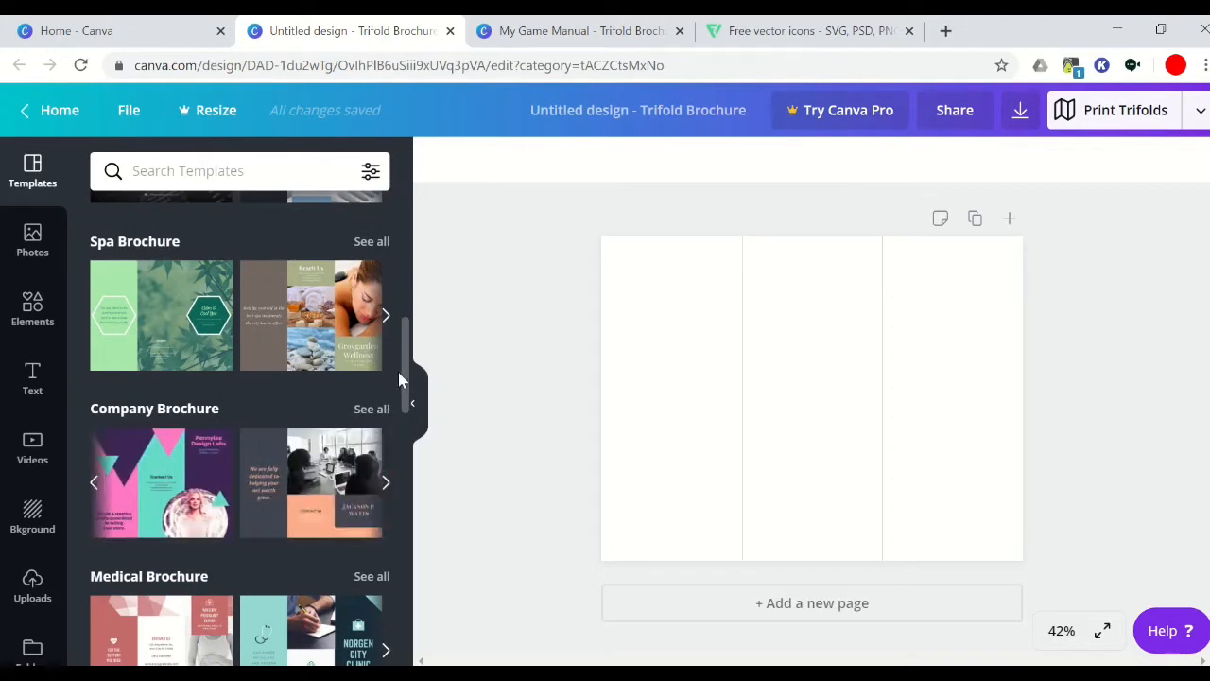
scroll(400, 368, down, 5)
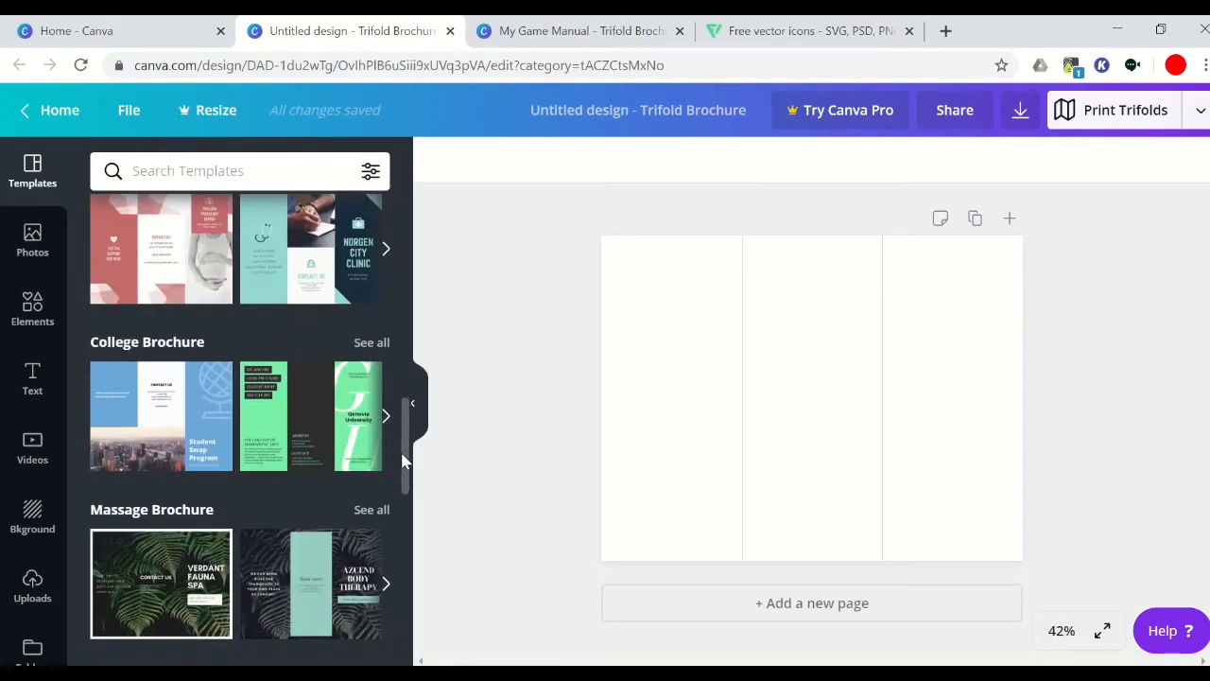
click(389, 247)
click(388, 247)
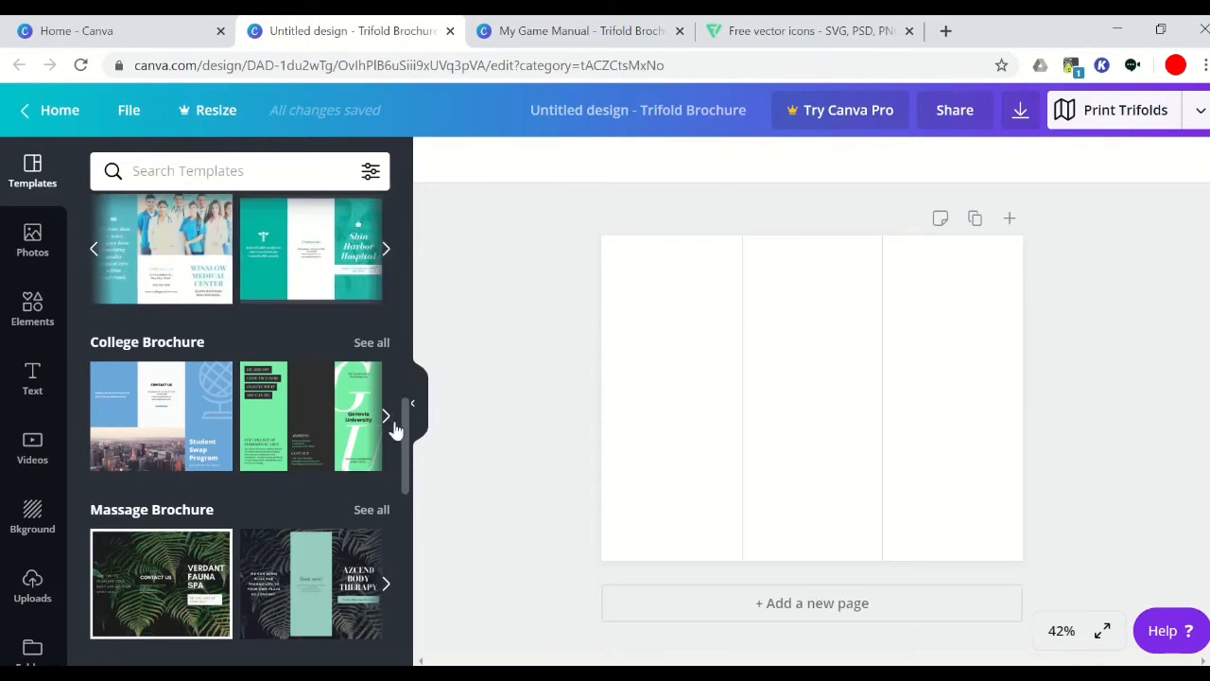
drag(403, 435, 397, 224)
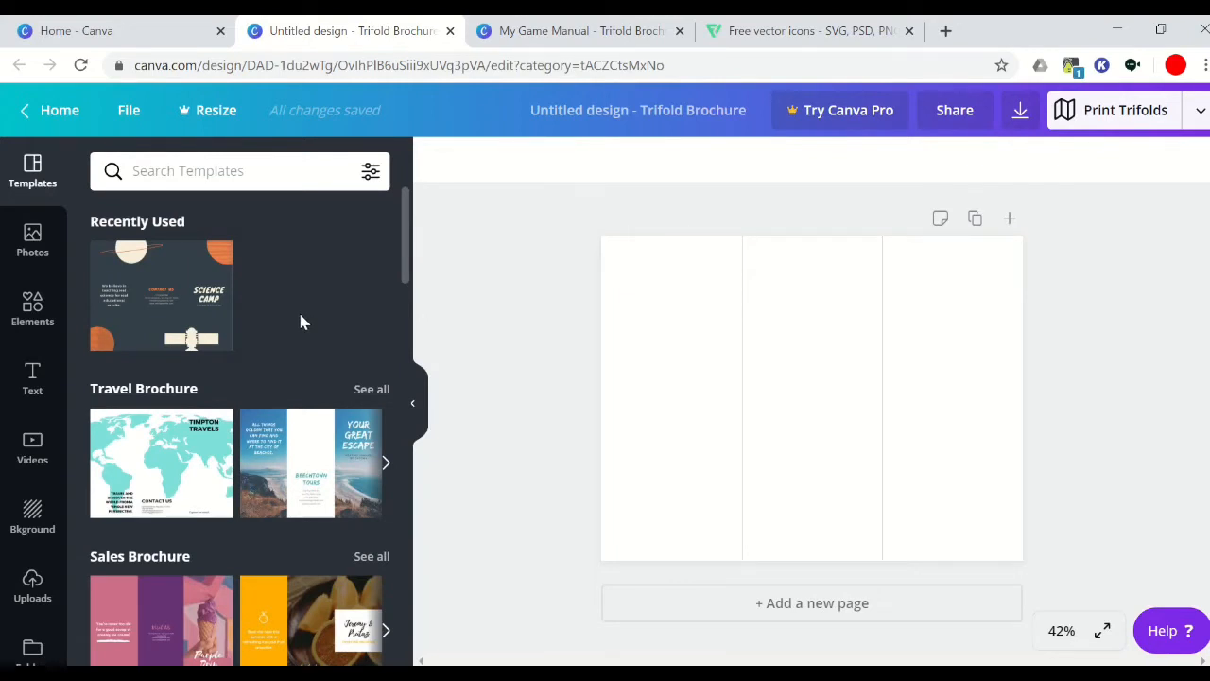
- Apply the dark page of the Dark Green Planets Science Trifold Brochure template to page 1 and its orange page to a new second page
mouse_move(230, 296)
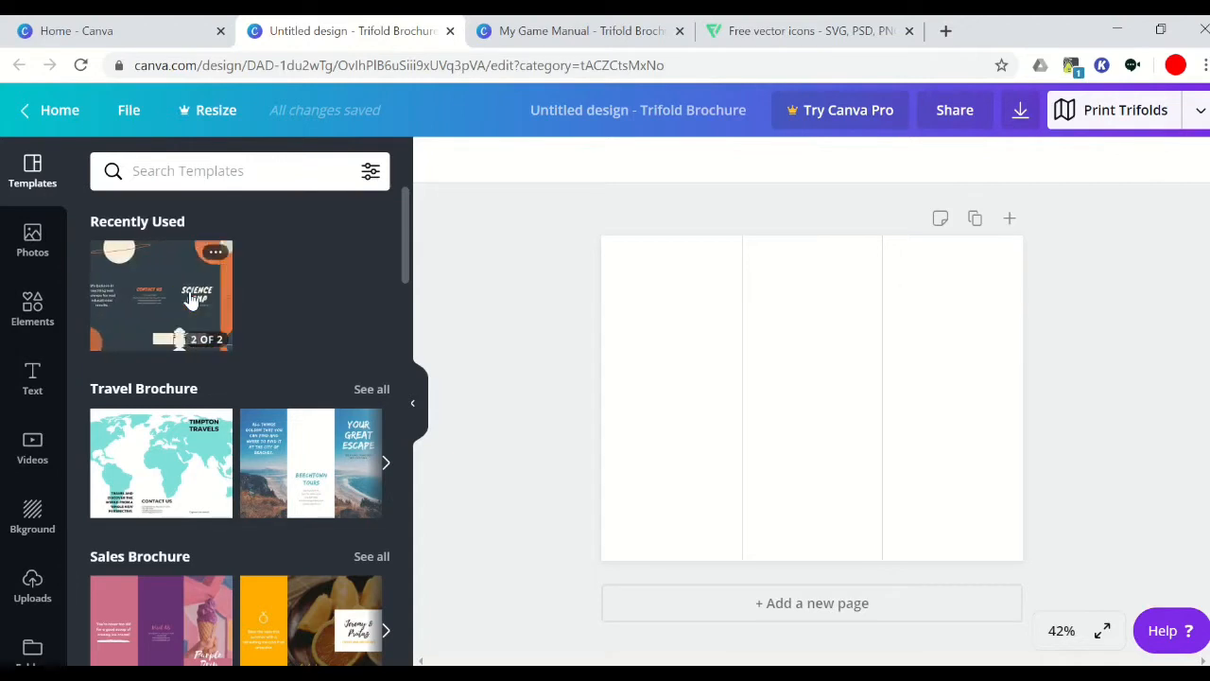
click(189, 300)
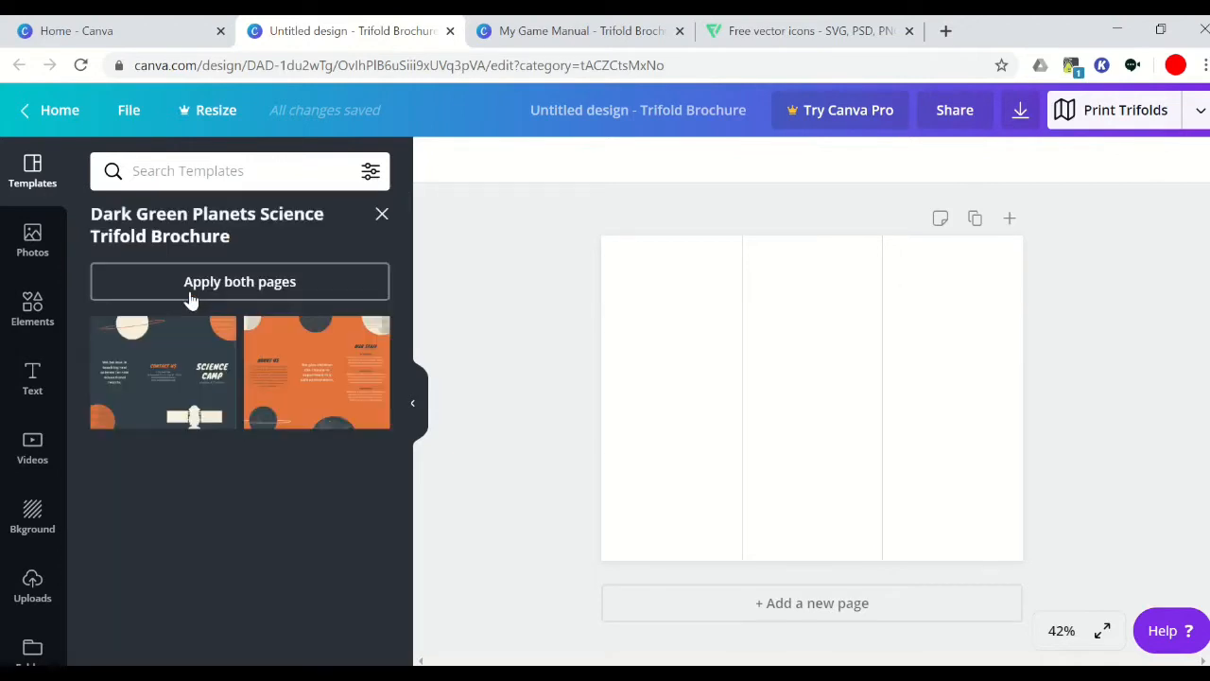
click(185, 390)
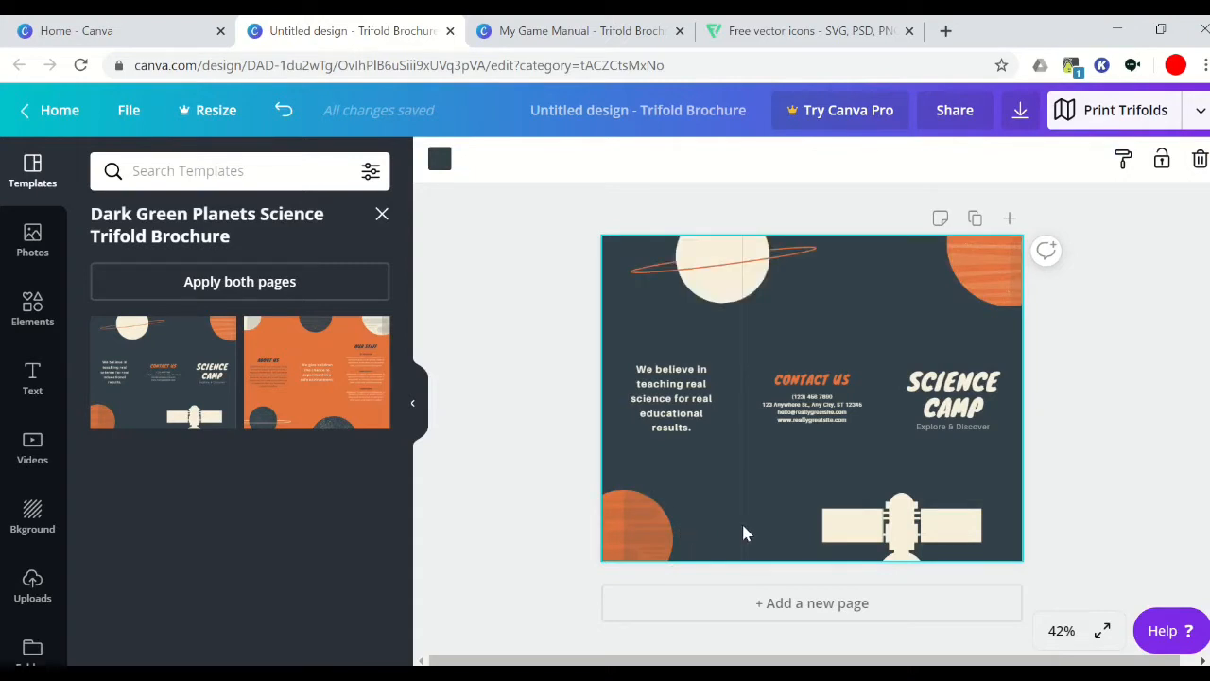
click(768, 602)
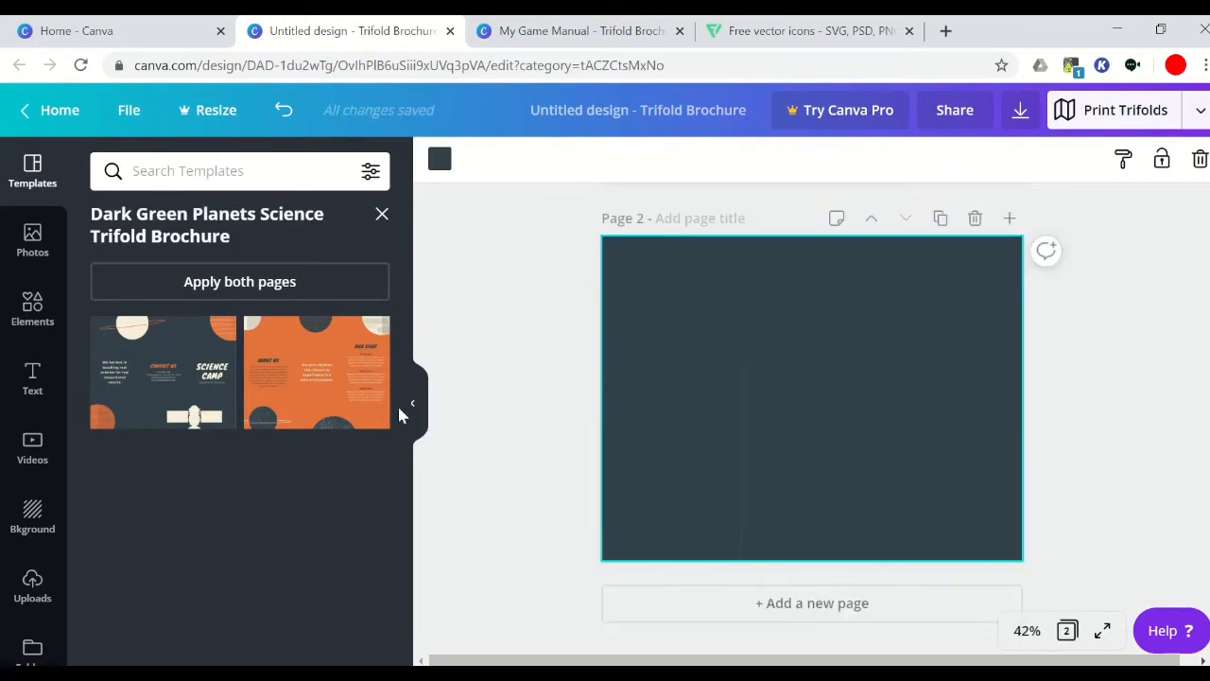
click(303, 367)
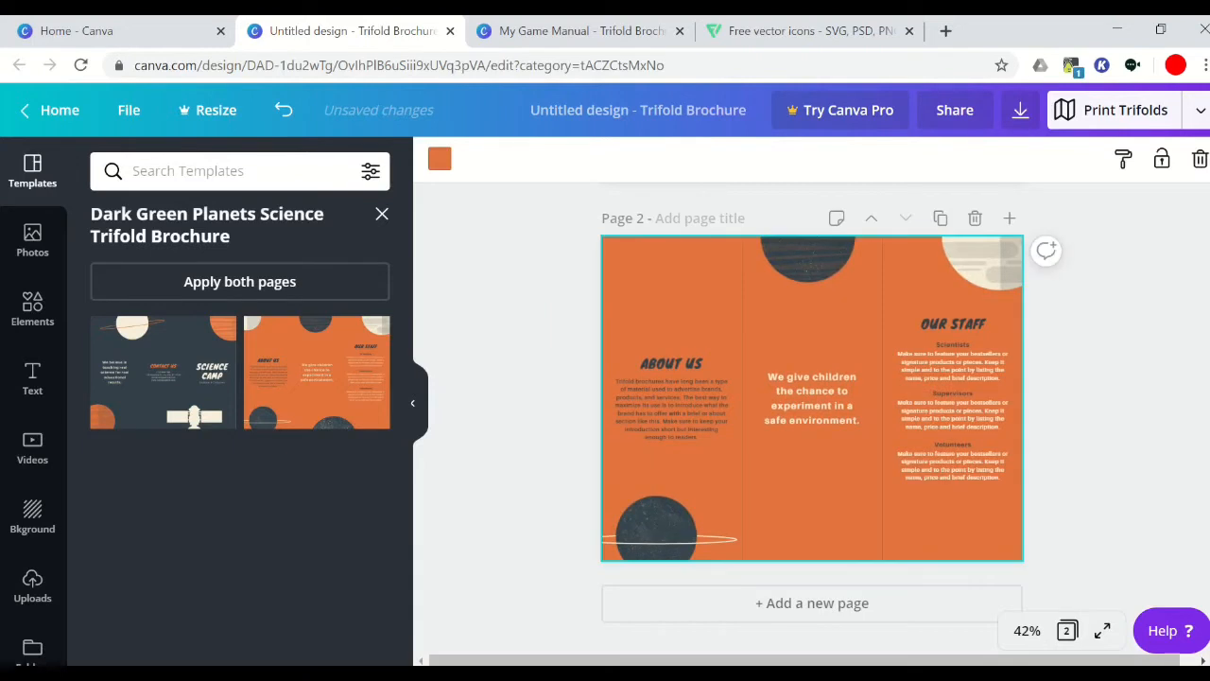
- Delete the cream ringed planet from the upper part of page 1
scroll(811, 416, up, 3)
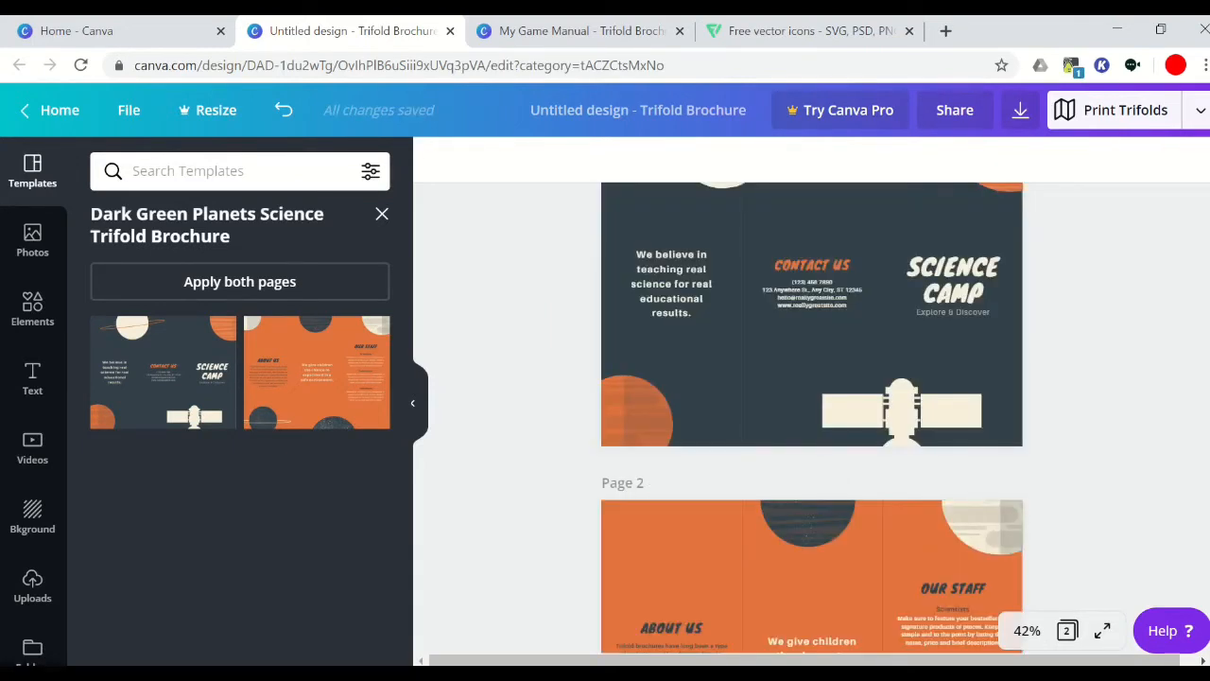
scroll(832, 369, up, 1)
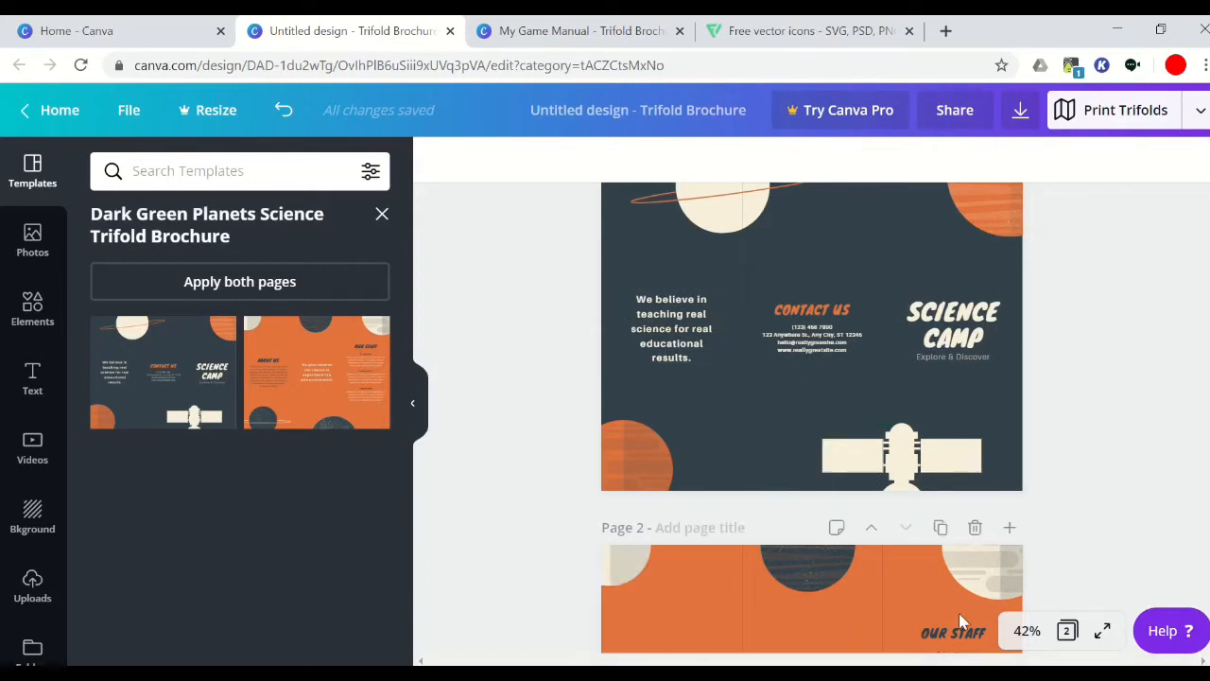
scroll(855, 350, up, 1)
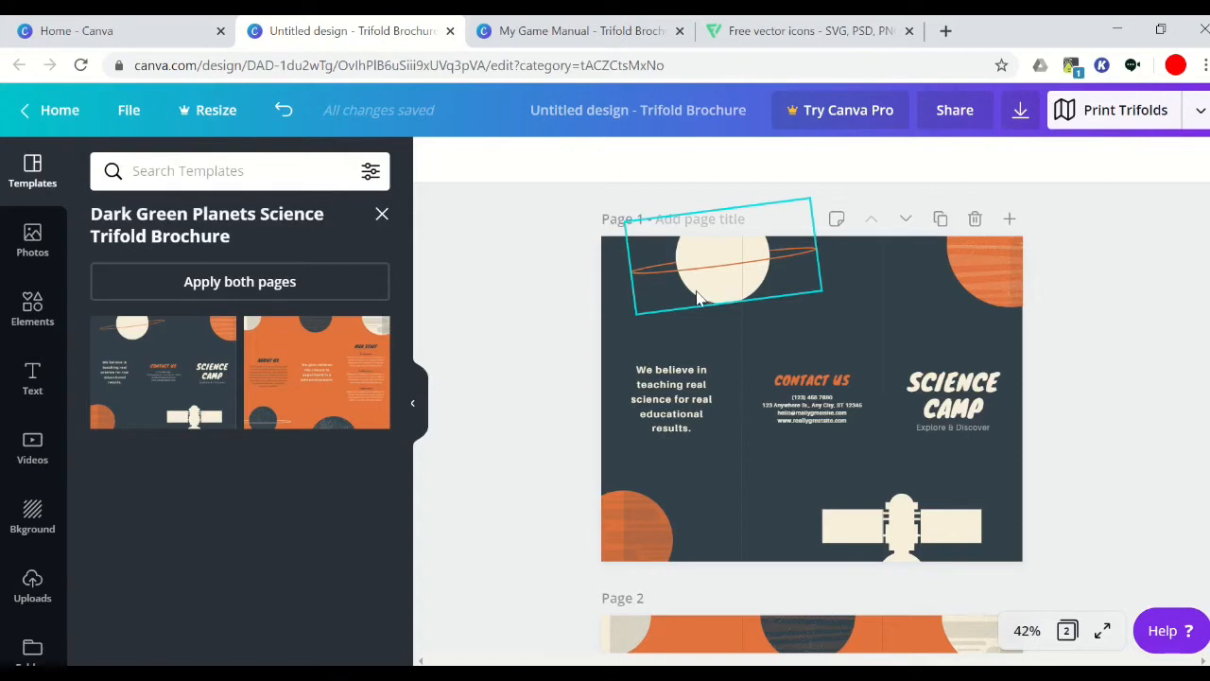
drag(689, 289, 743, 297)
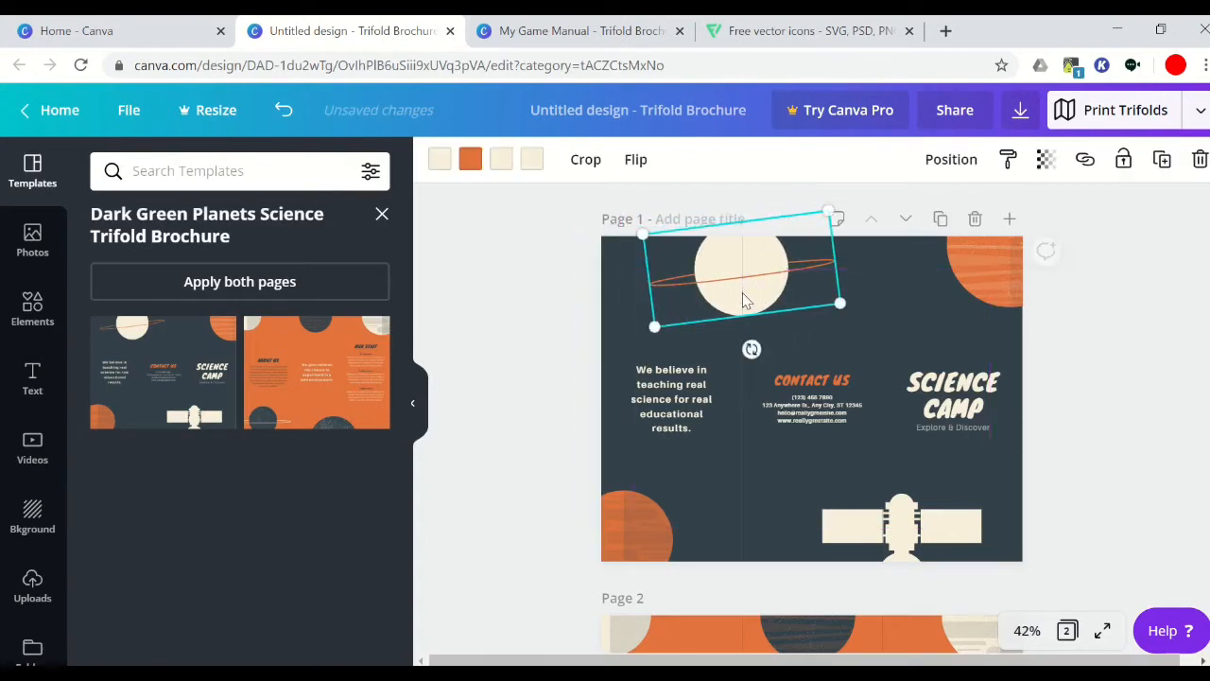
key(Delete)
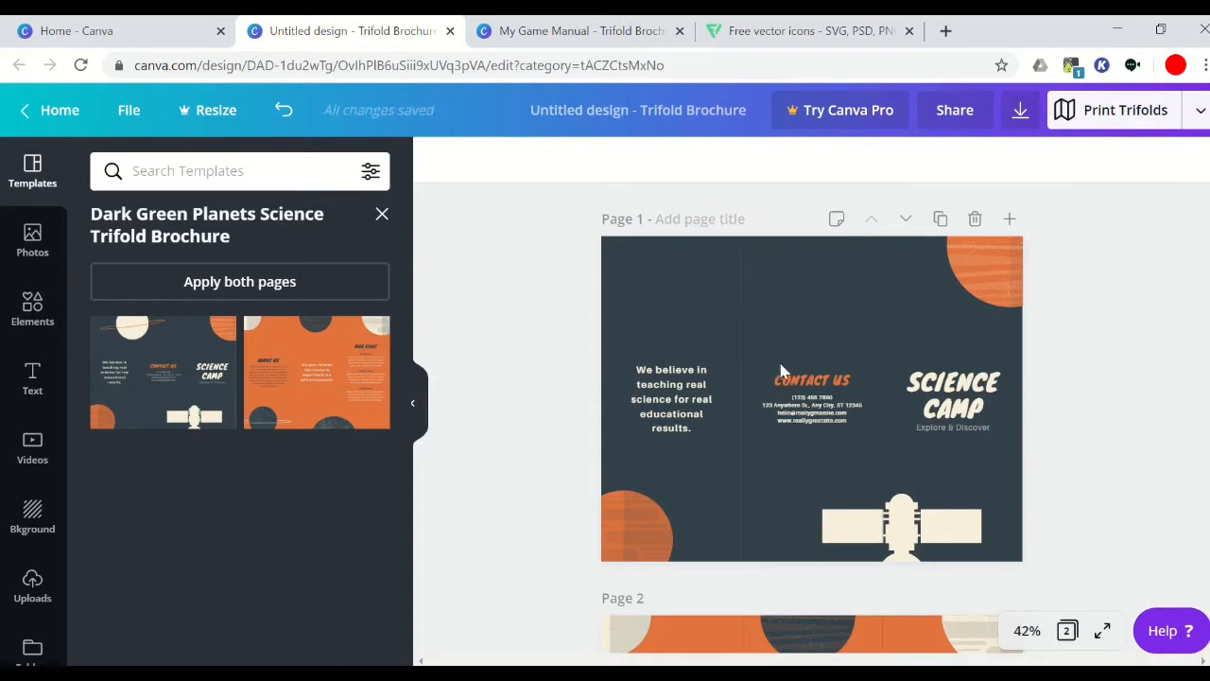
- Replace the "SCIENCE CAMP" cover title on page 1 with "GAME MANUAL"
click(835, 428)
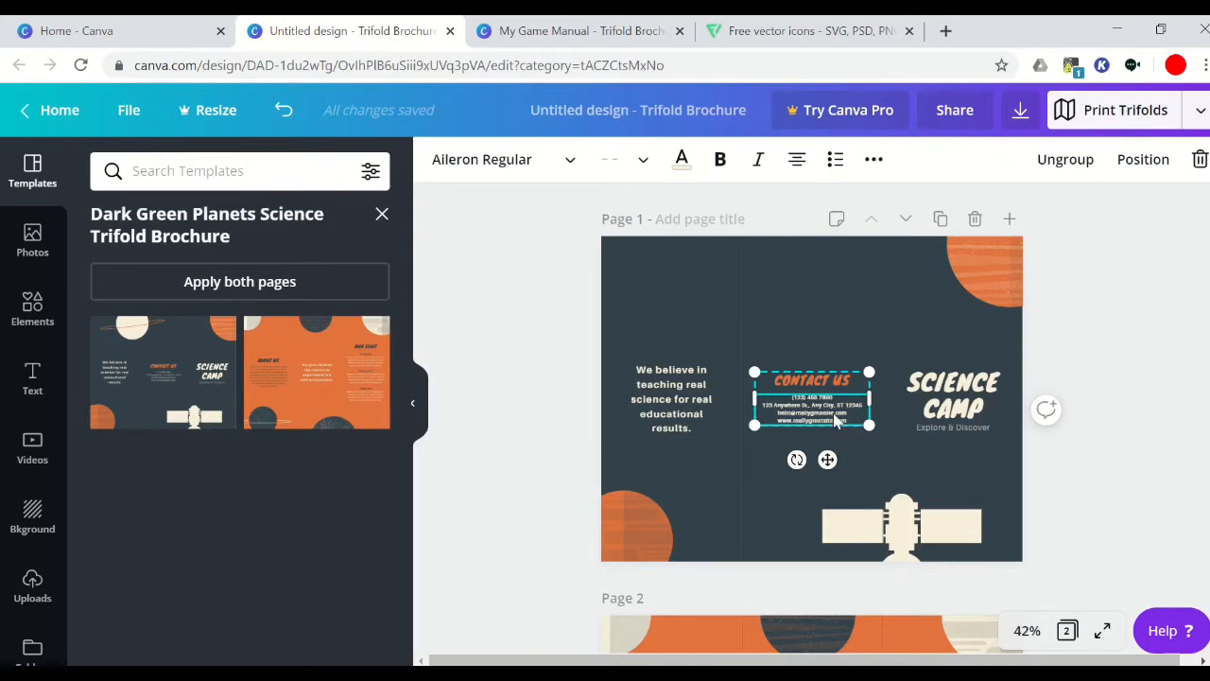
click(915, 397)
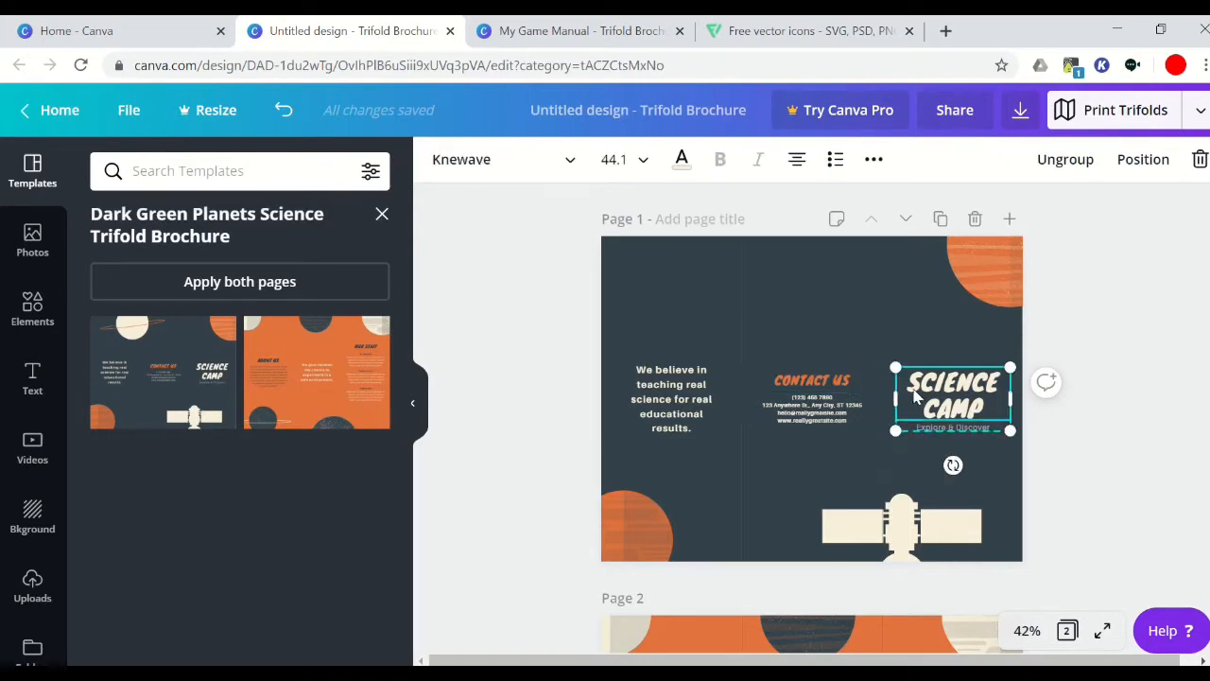
double_click(912, 381)
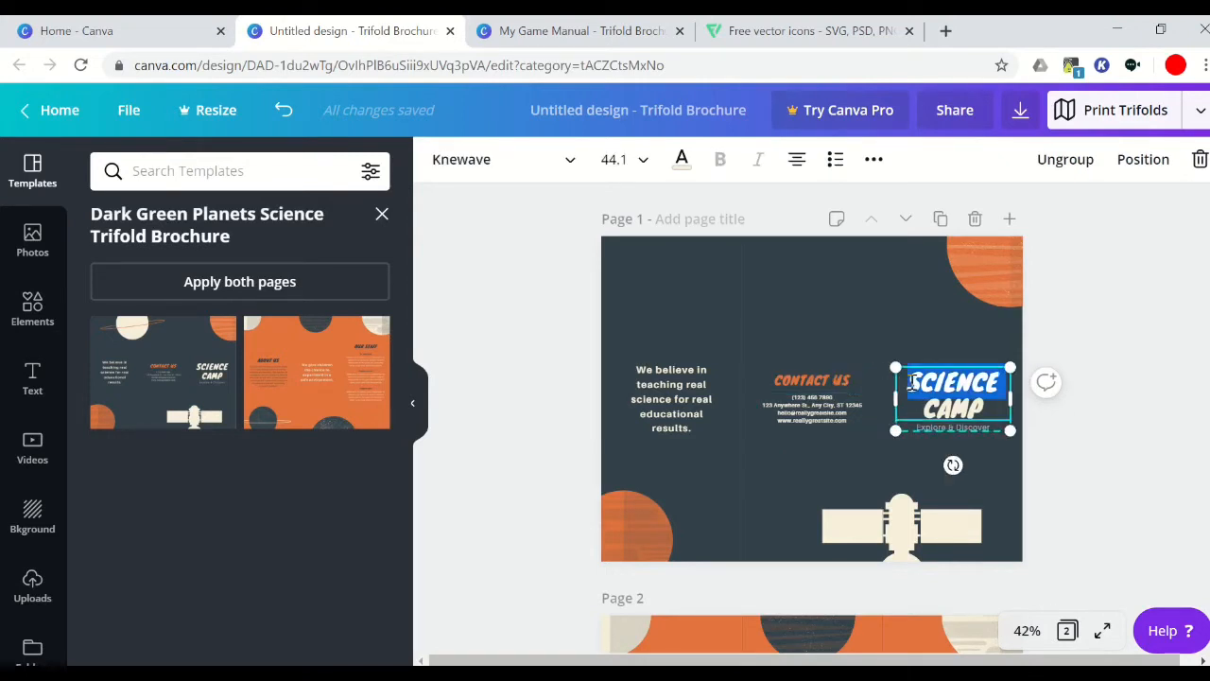
drag(913, 381, 981, 408)
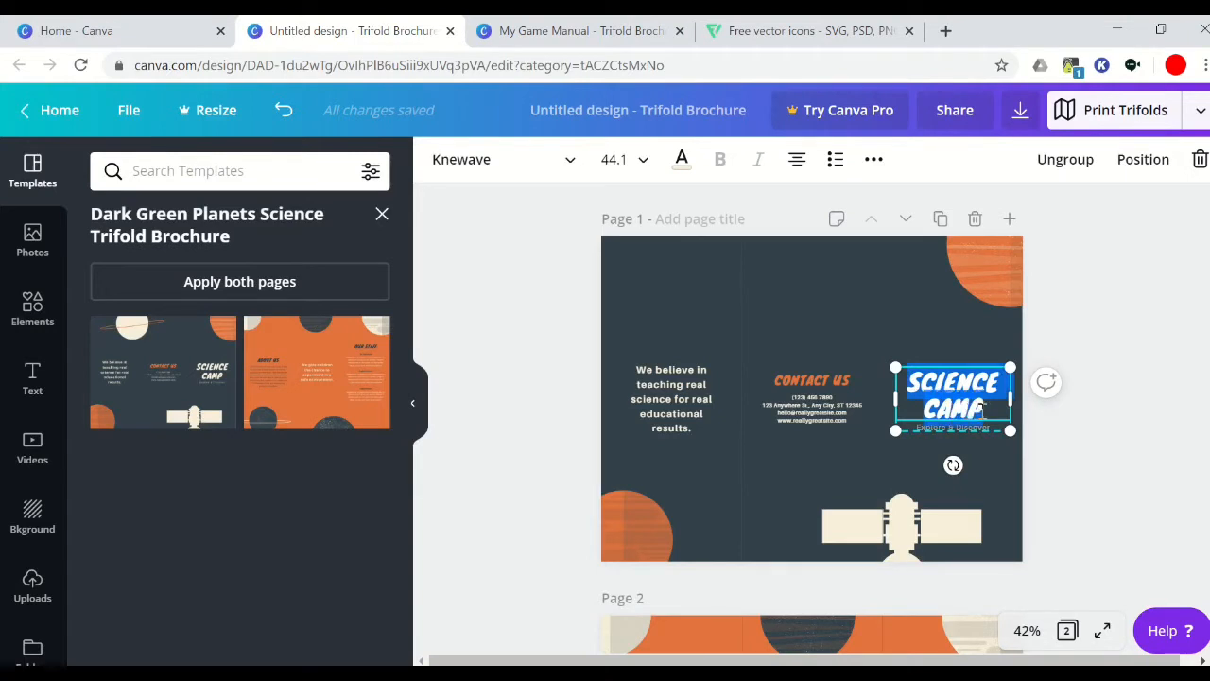
text(GAME)
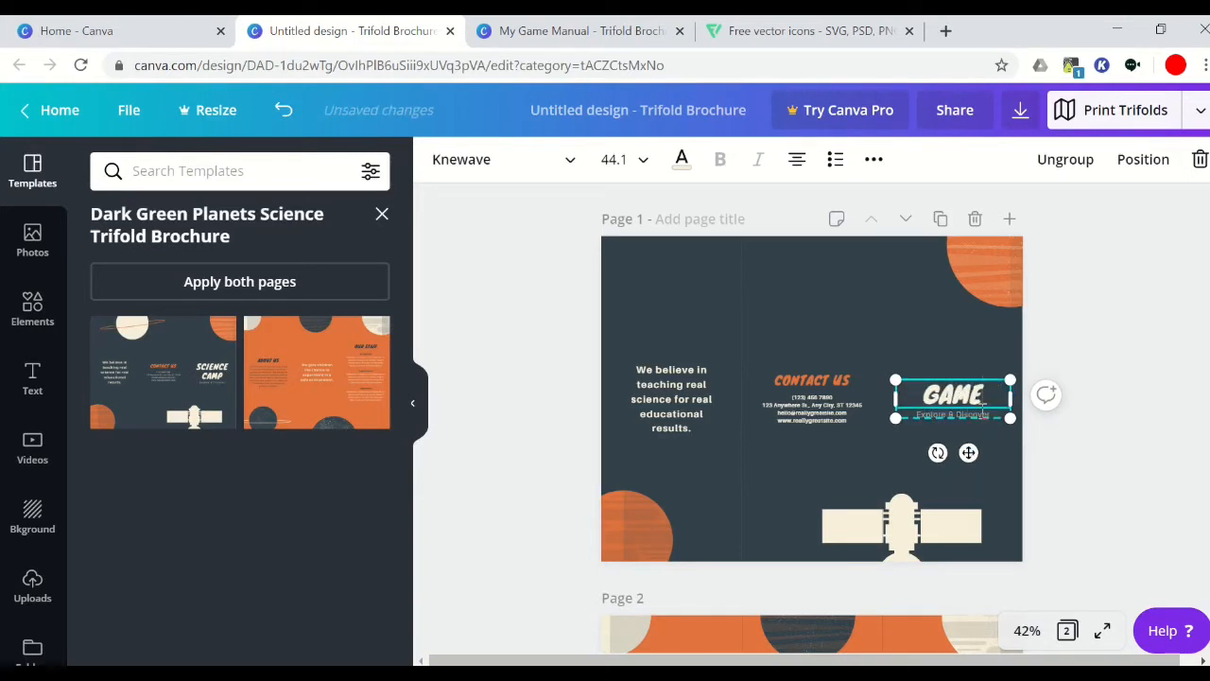
text( MANUAL)
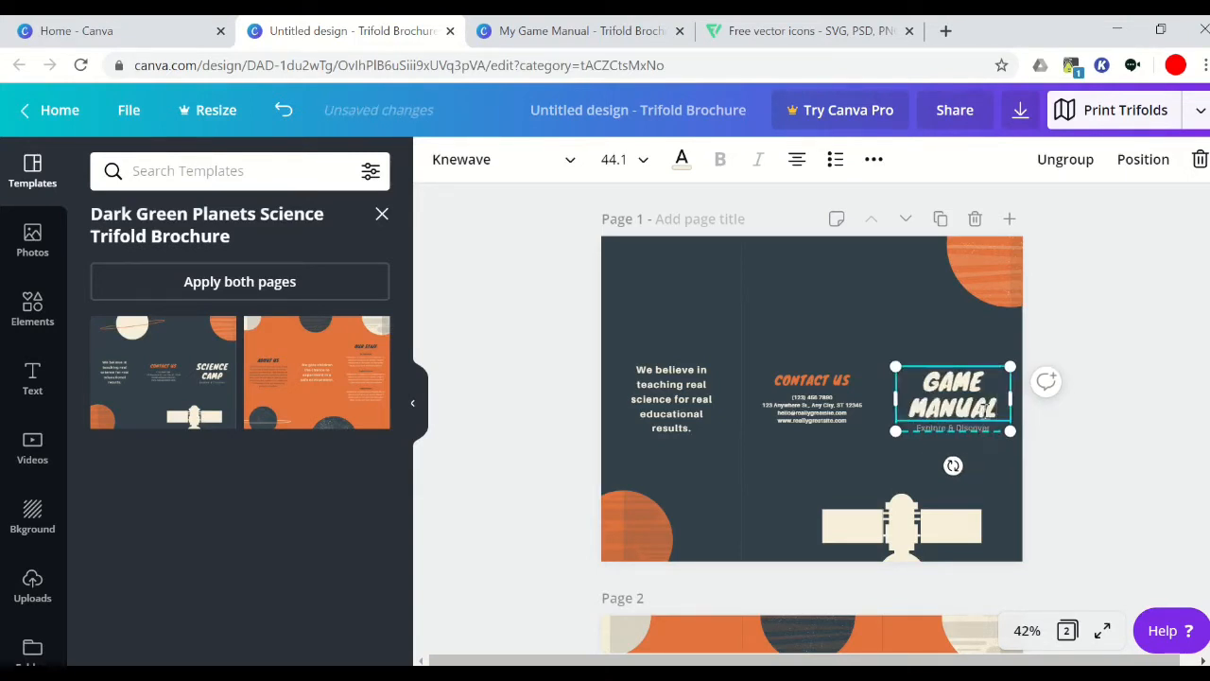
click(1150, 449)
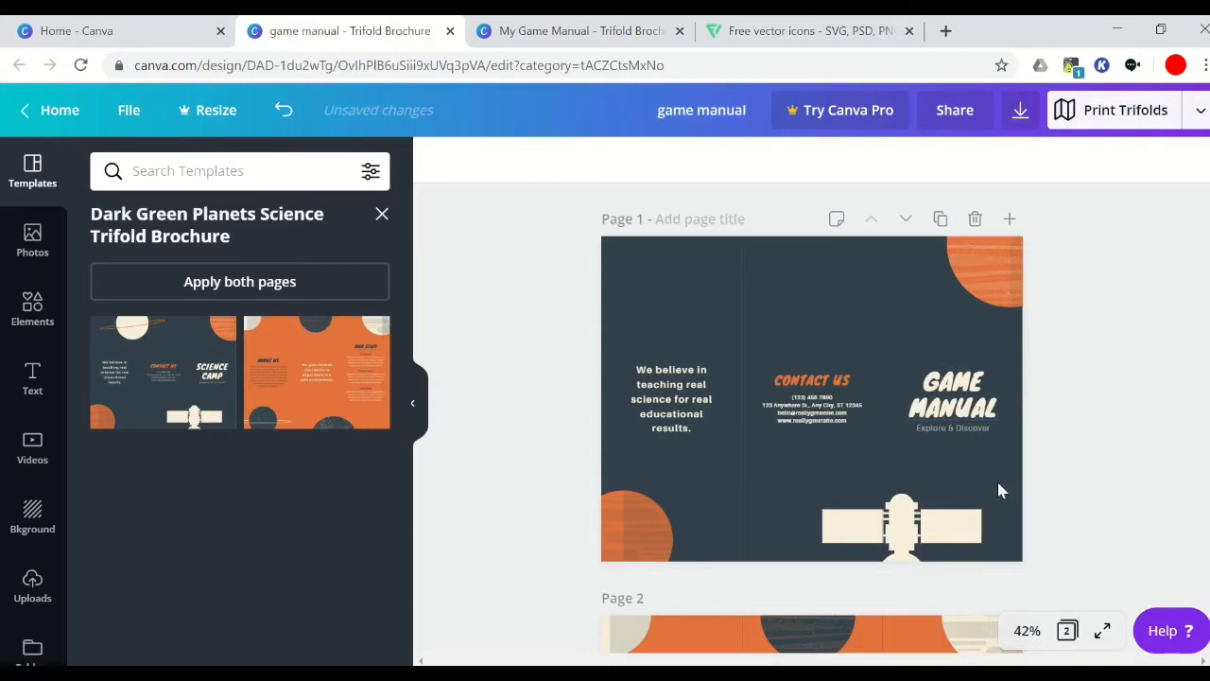
- Duplicate the "CONTACT US" text group on page 1, allowing clipboard access, and place the copy directly above the original in the middle panel
click(822, 420)
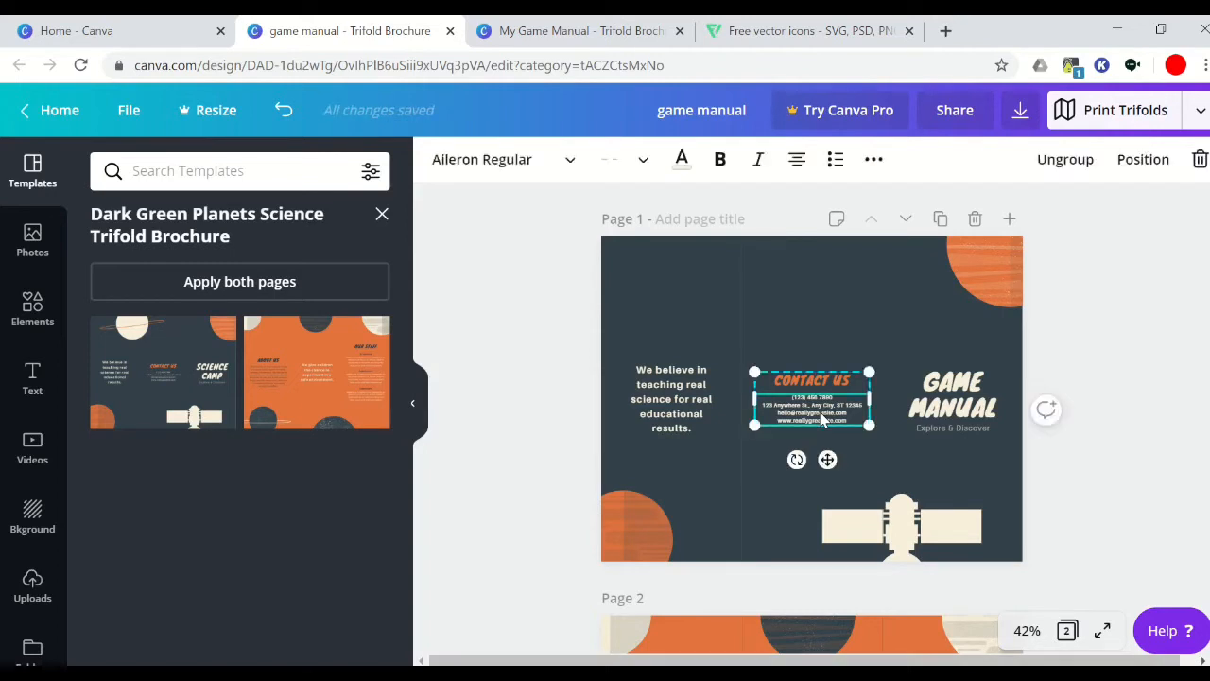
right_click(819, 419)
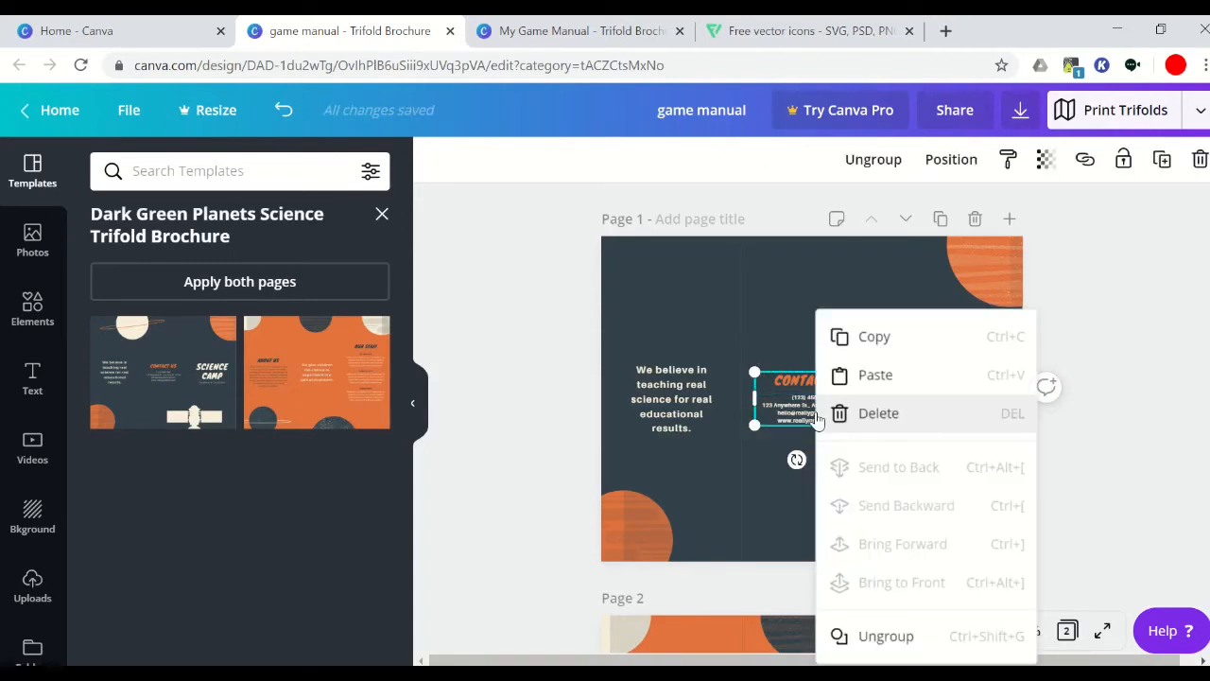
click(898, 353)
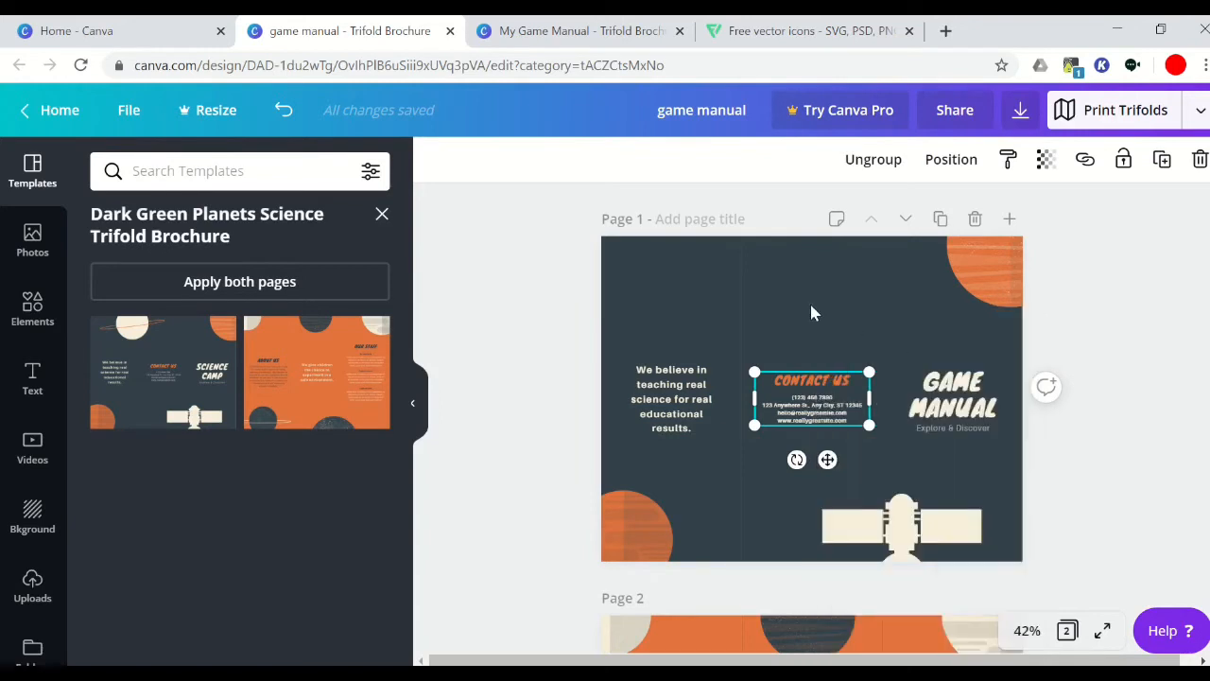
right_click(811, 304)
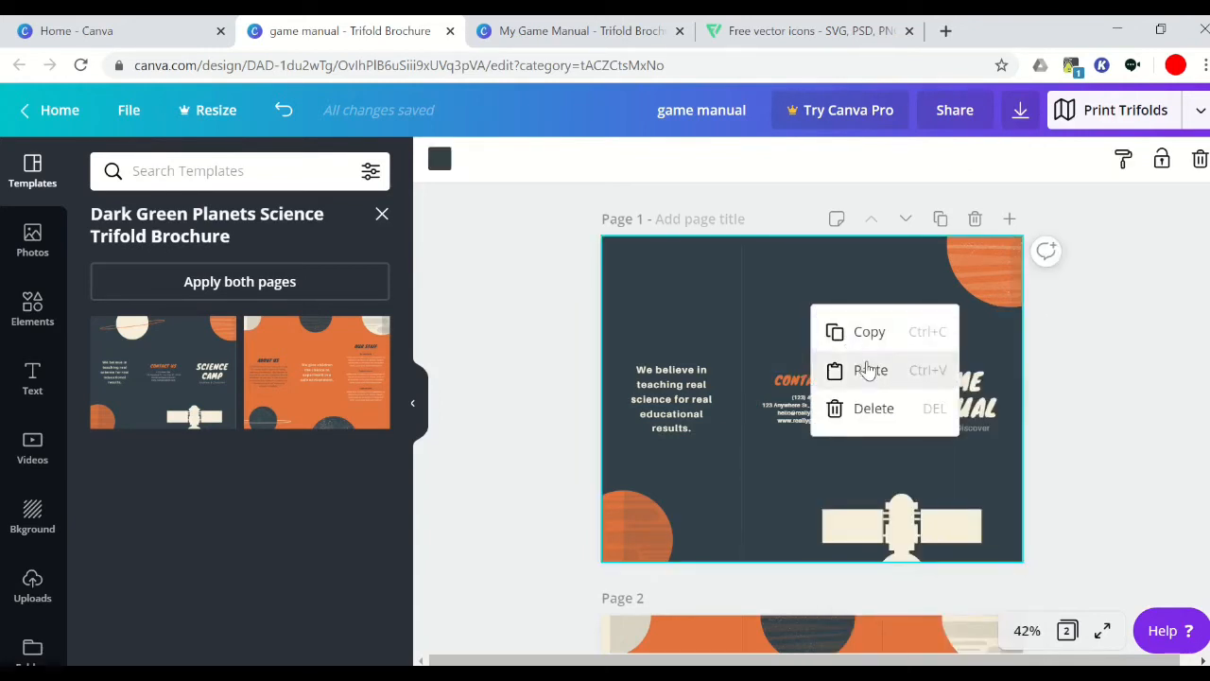
click(862, 370)
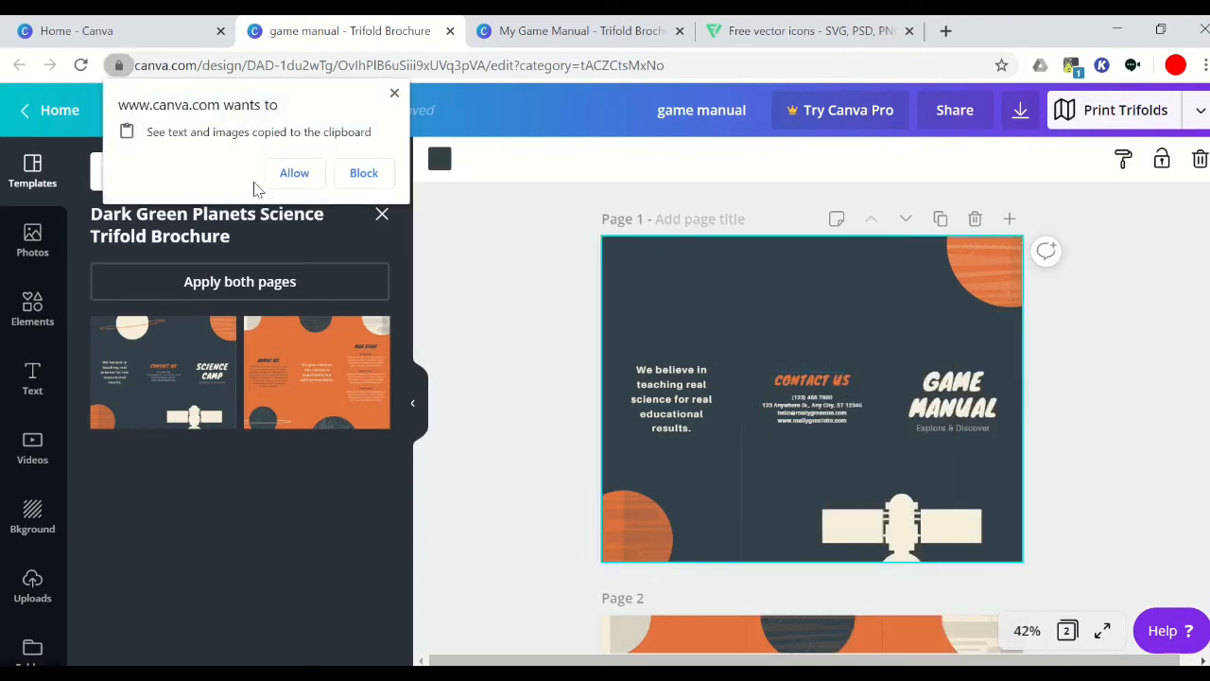
click(294, 173)
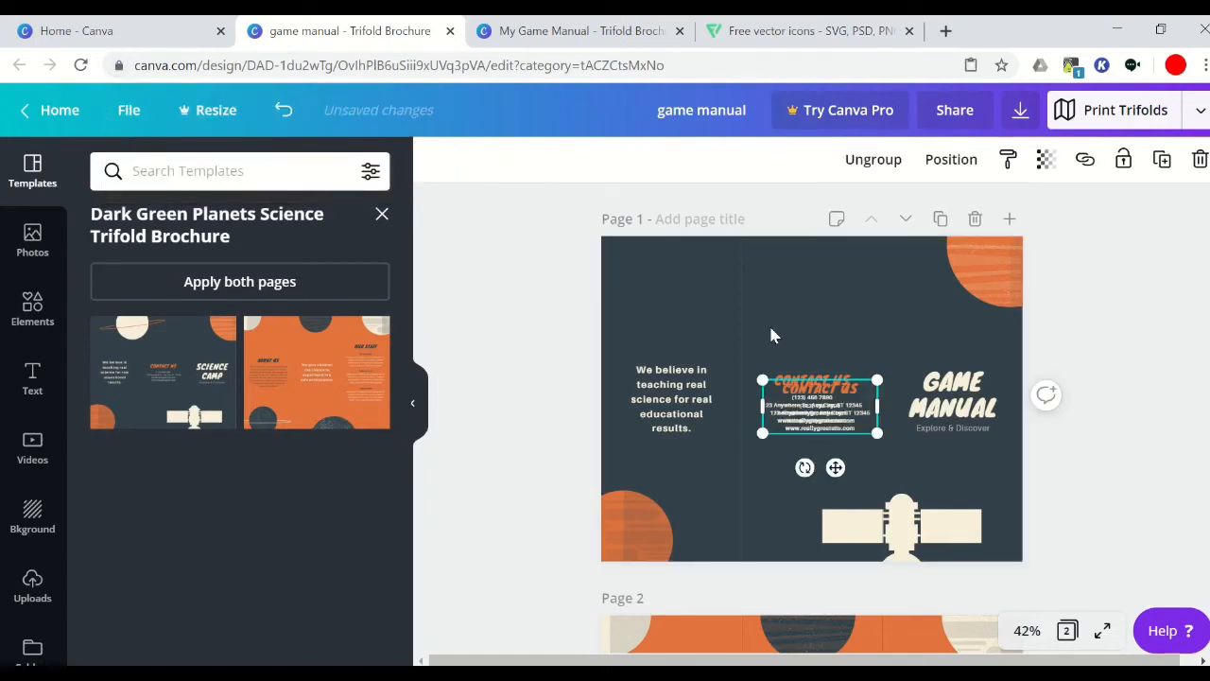
drag(817, 402, 807, 303)
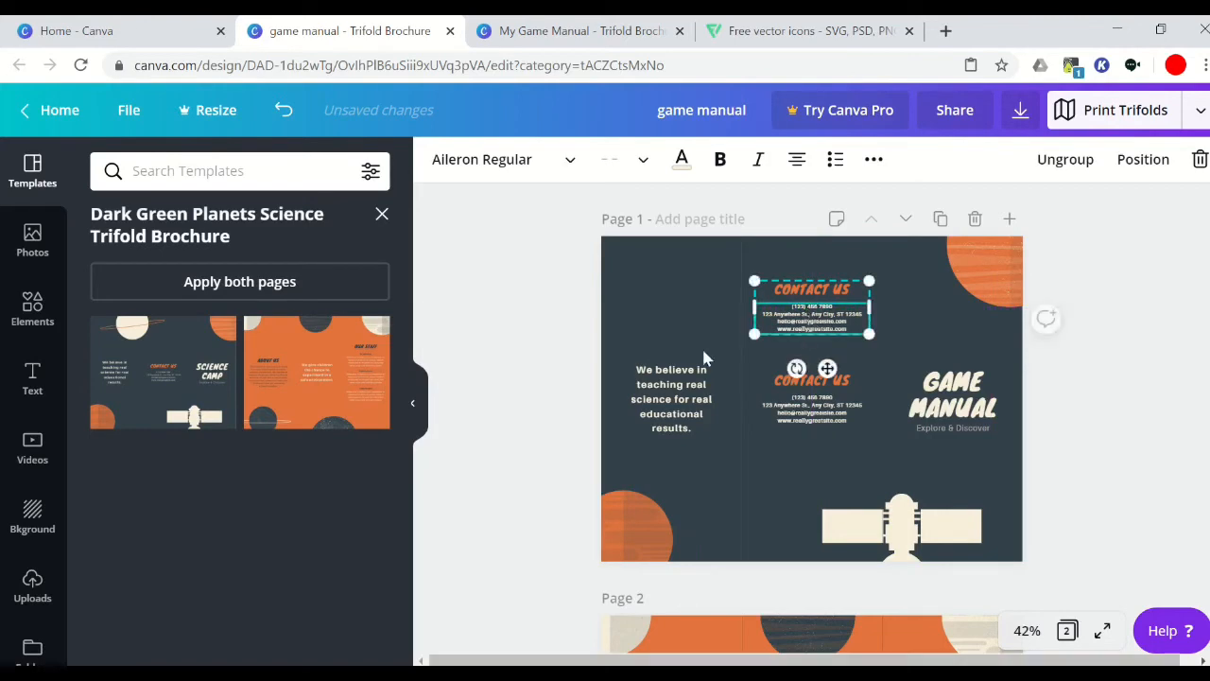
click(699, 344)
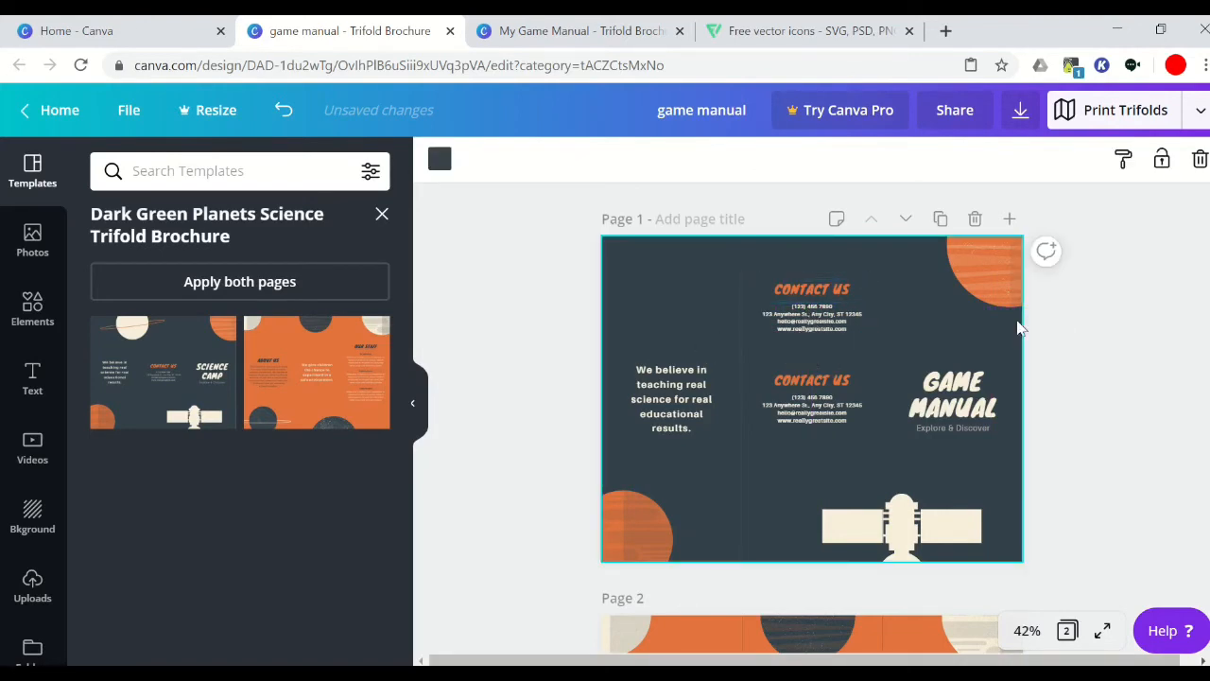
scroll(811, 416, down, 3)
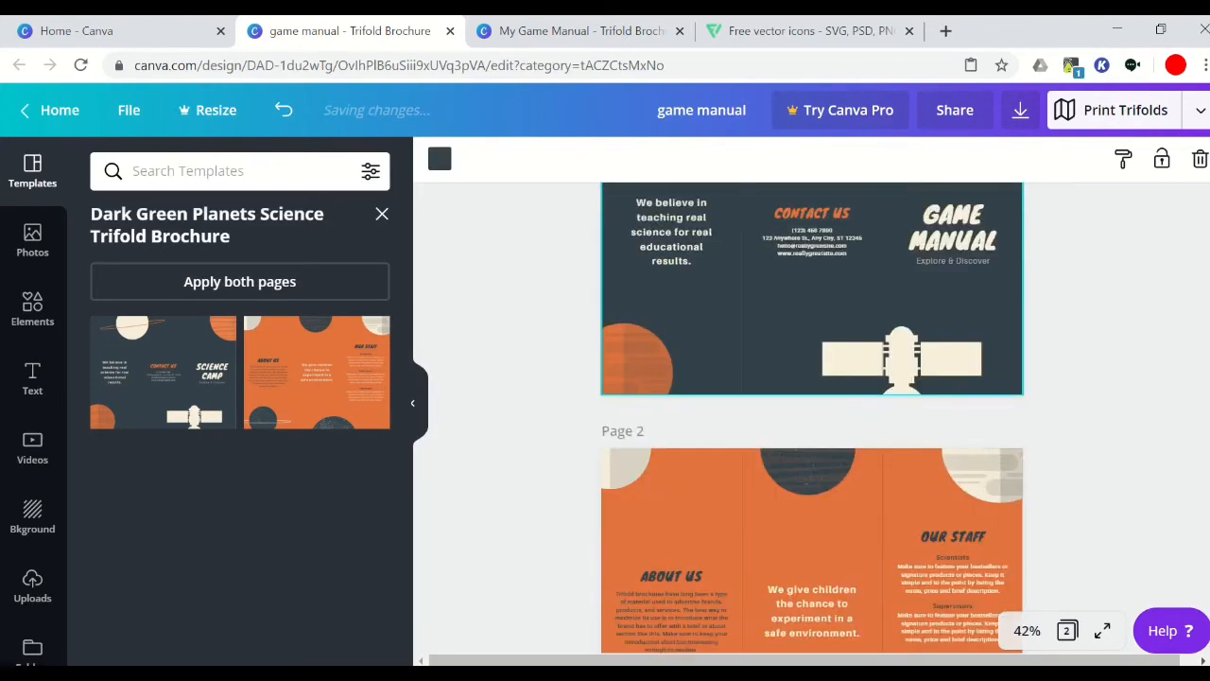
scroll(811, 416, up, 2)
scroll(811, 416, up, 1)
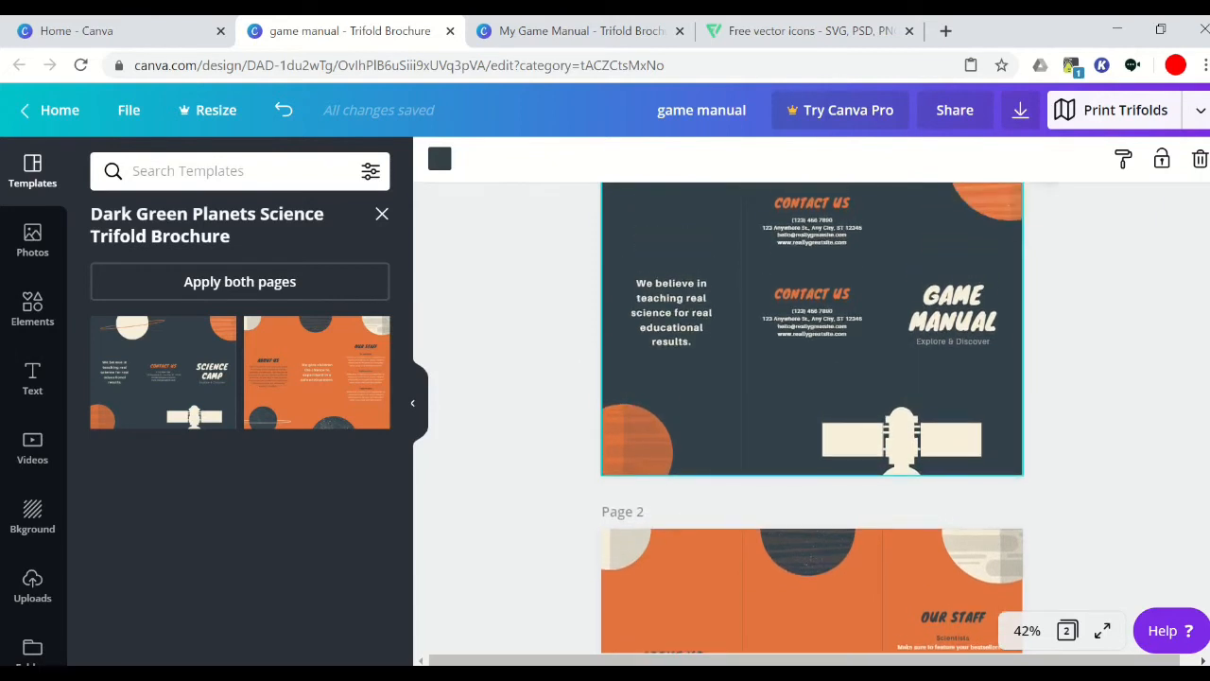
key(Escape)
scroll(811, 416, up, 1)
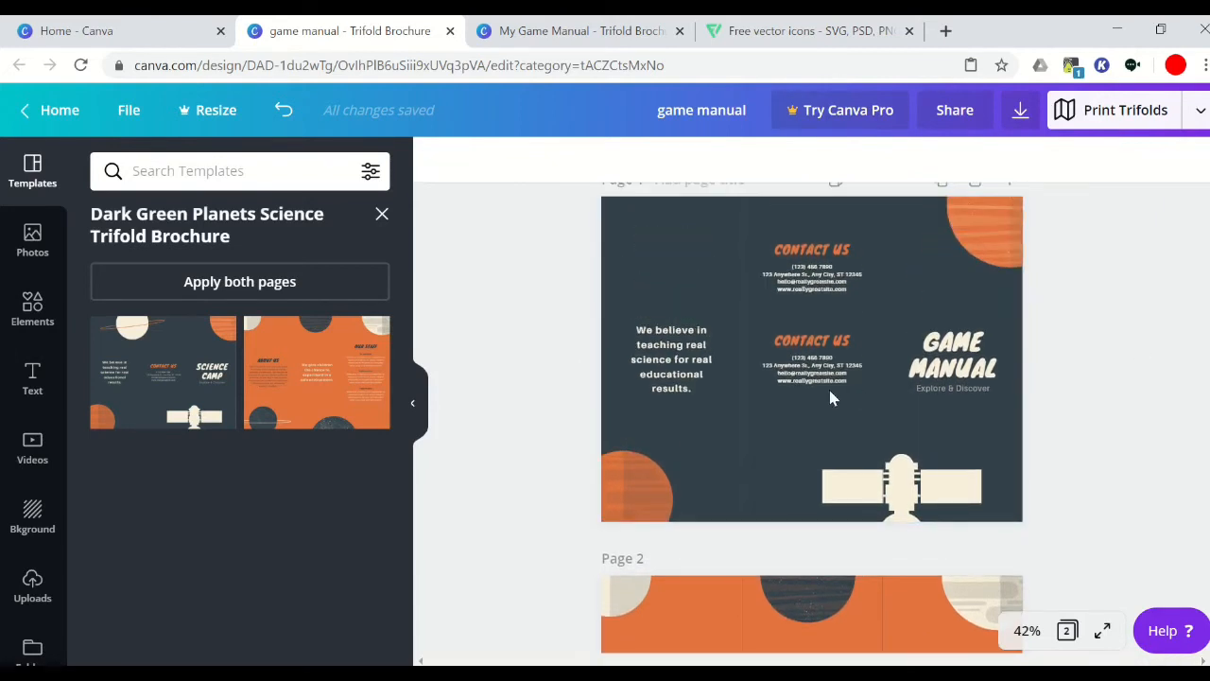
- Add the recently used board game photo to page 1, shrink it and place it above the "We believe in teaching" text
click(32, 233)
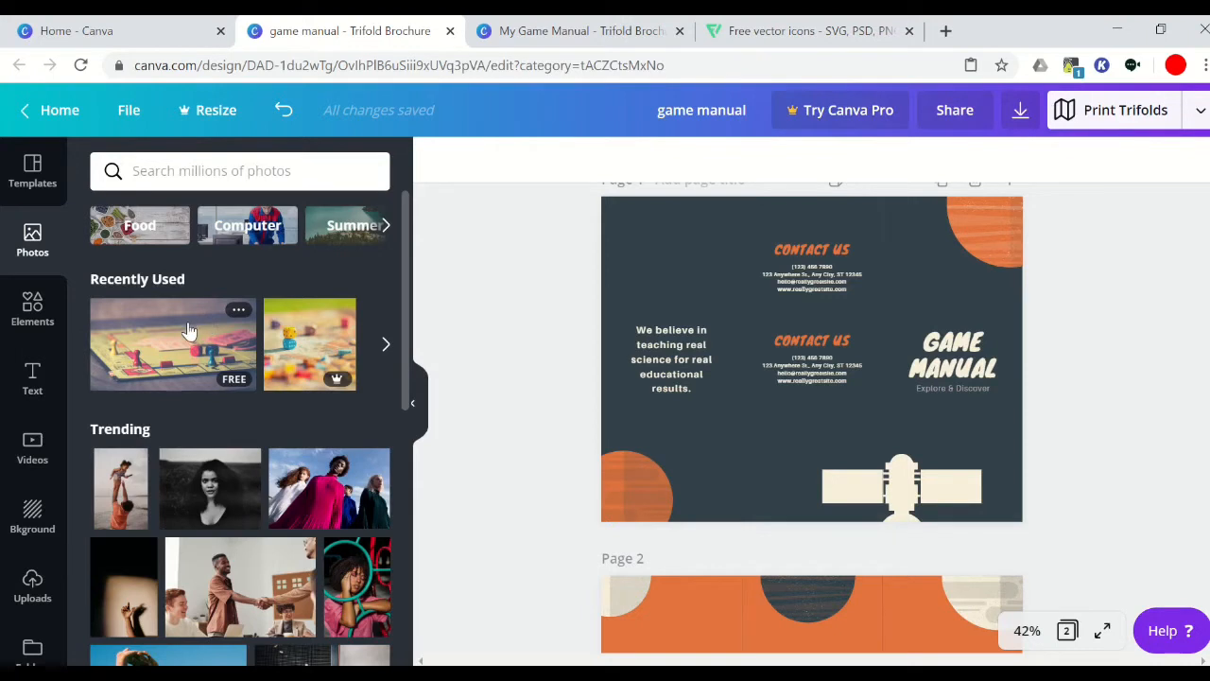
drag(194, 326, 749, 377)
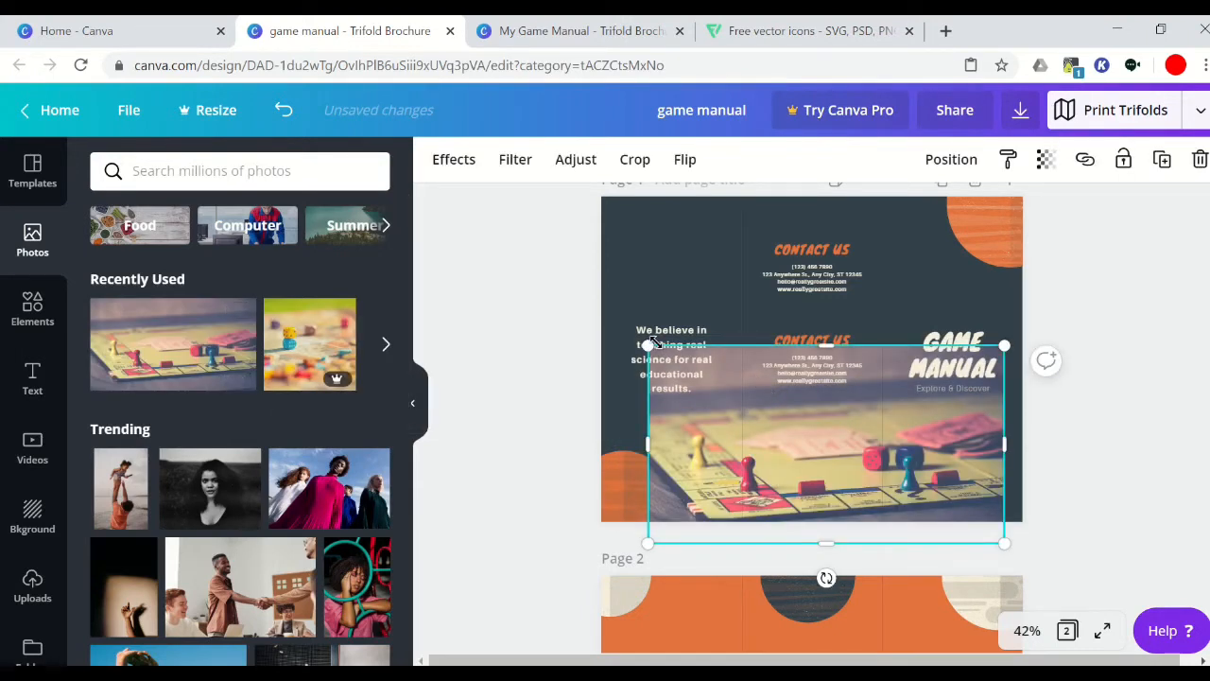
drag(650, 344, 905, 490)
drag(634, 263, 678, 264)
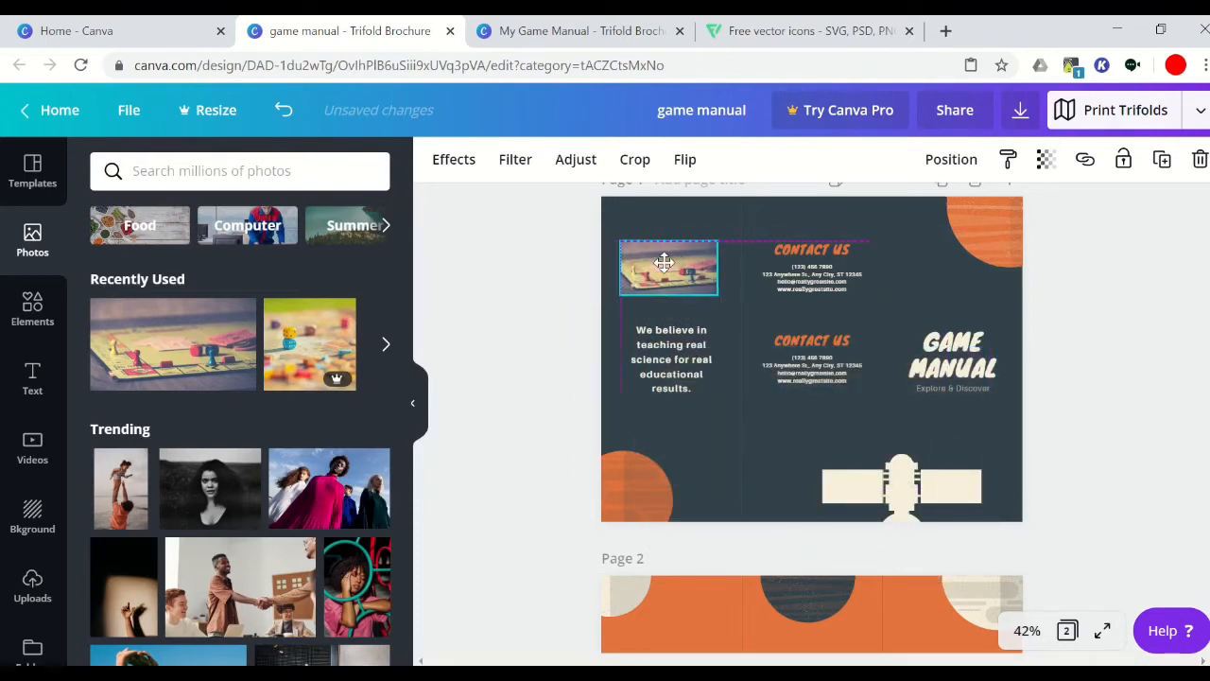
click(749, 433)
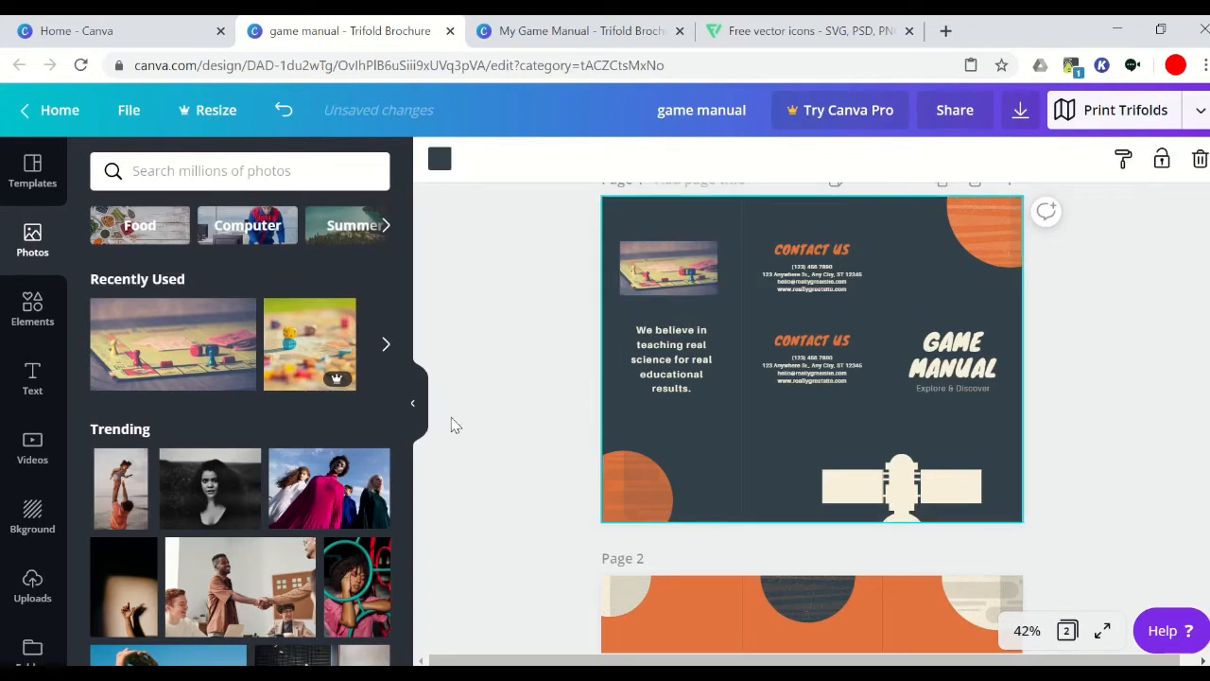
- Search the elements for "science" and add the orange and green molecule graphic to the lower part of page 1
click(41, 315)
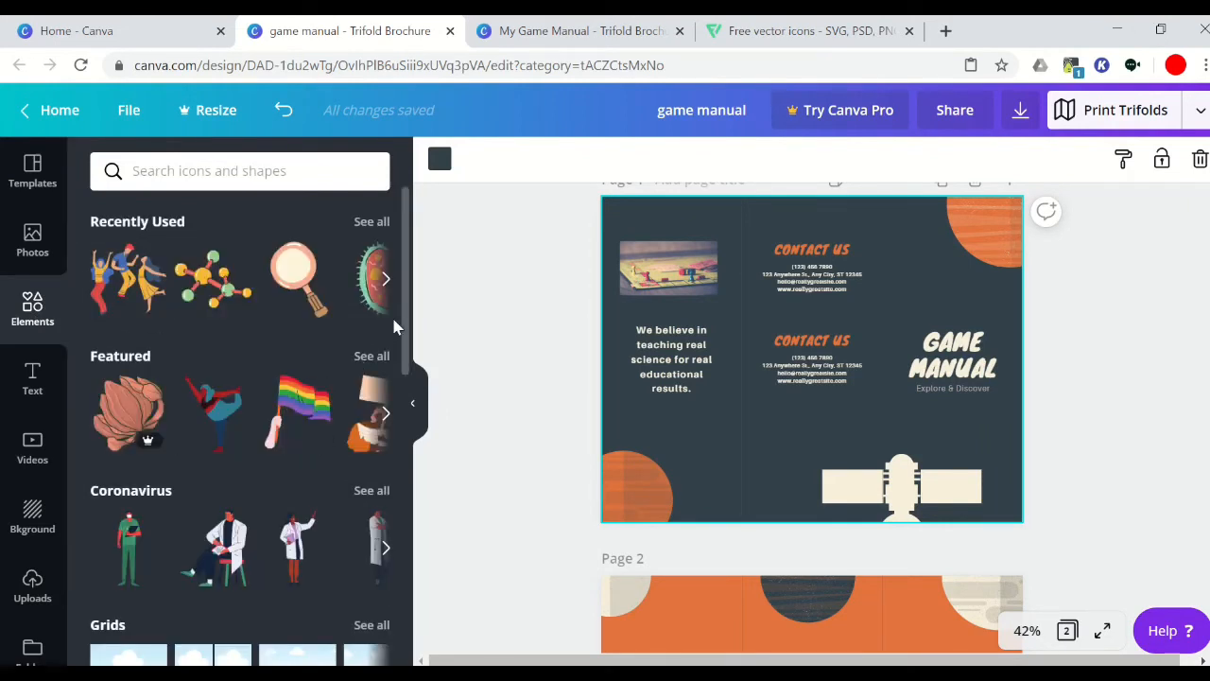
drag(404, 338, 403, 271)
click(179, 173)
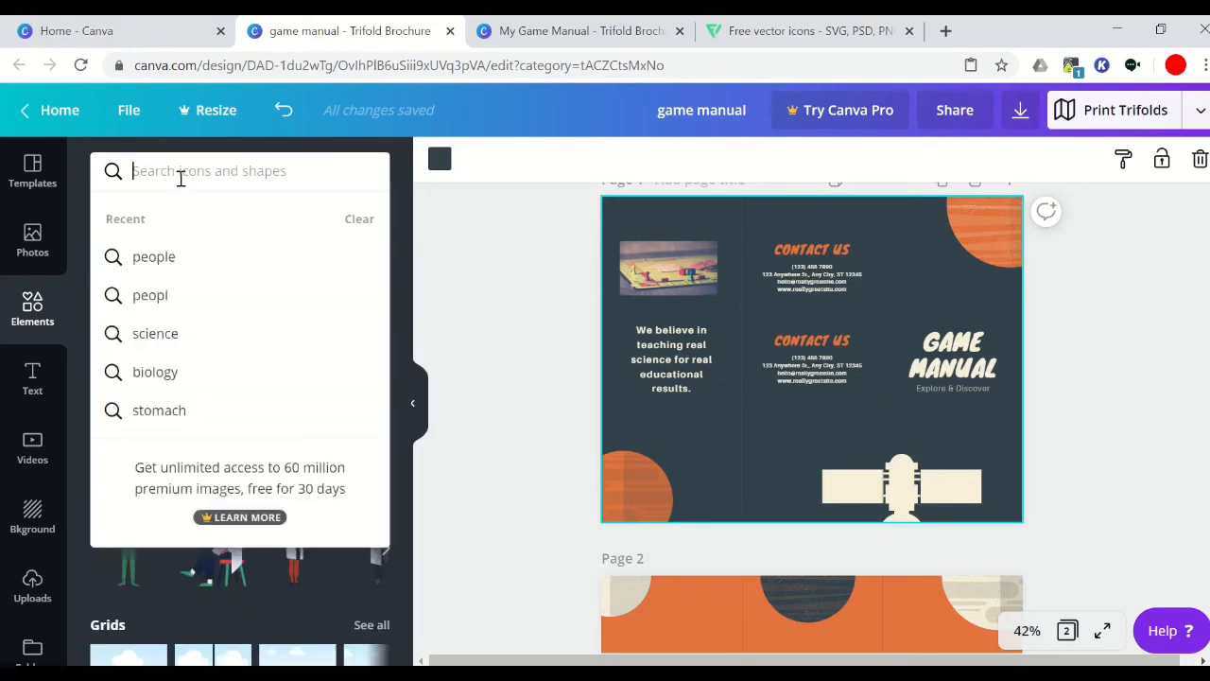
text(scei)
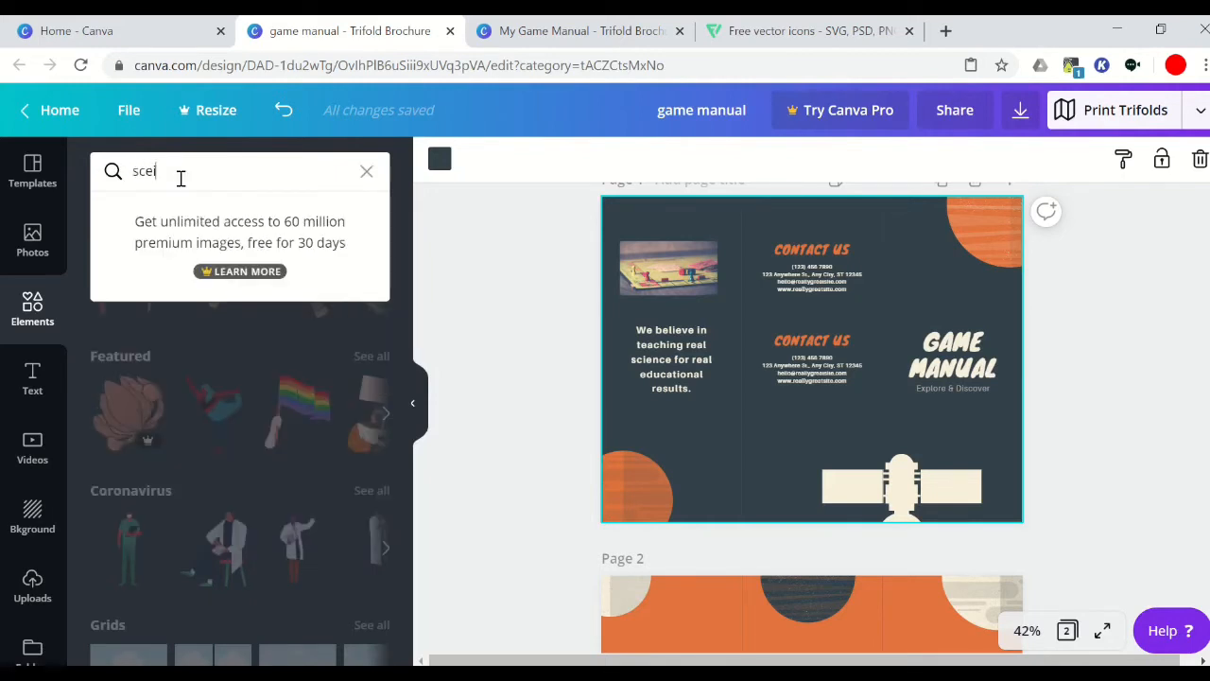
key(BackSpace)
key(BackSpace)
text(ience)
key(Return)
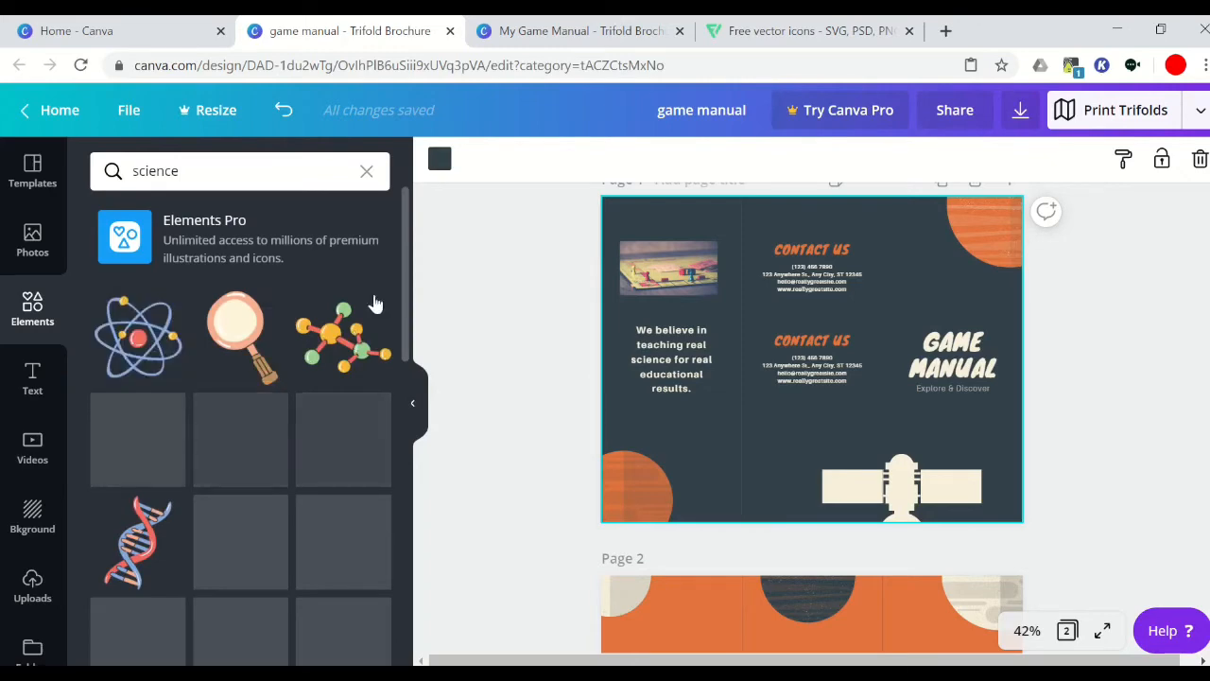
drag(404, 298, 419, 270)
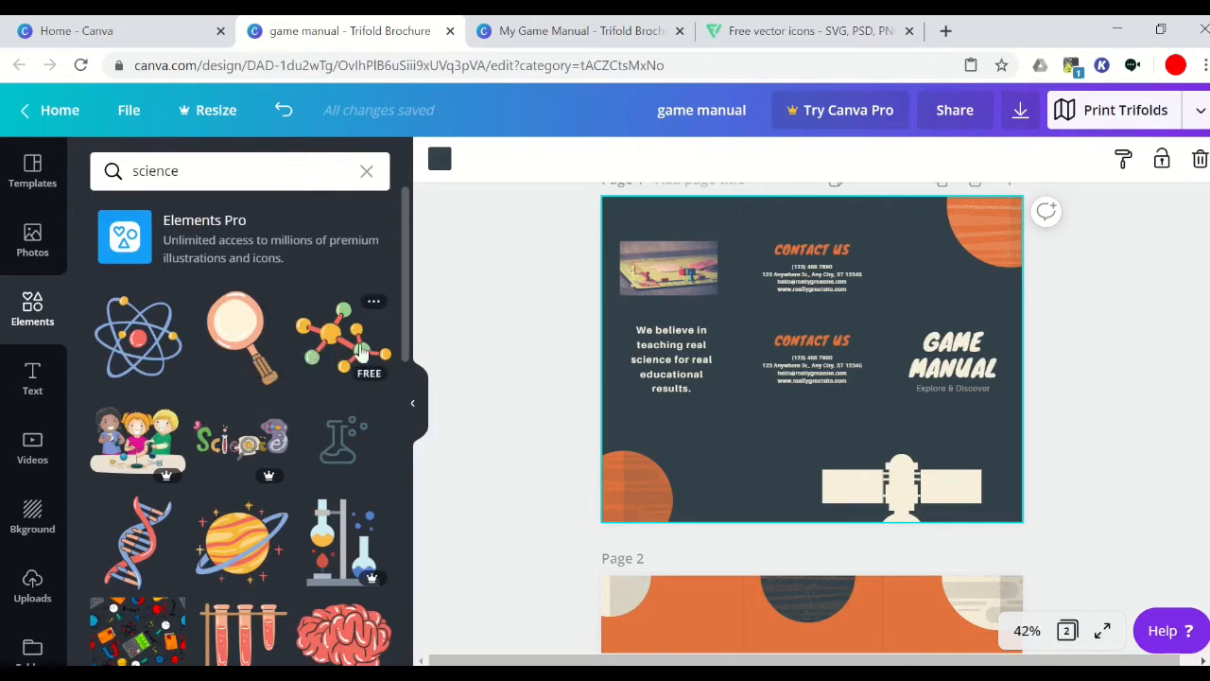
drag(362, 352, 716, 477)
- Delete the cream satellite from page 1 and move the molecule graphic toward the cover panel along the page's bottom edge
click(857, 490)
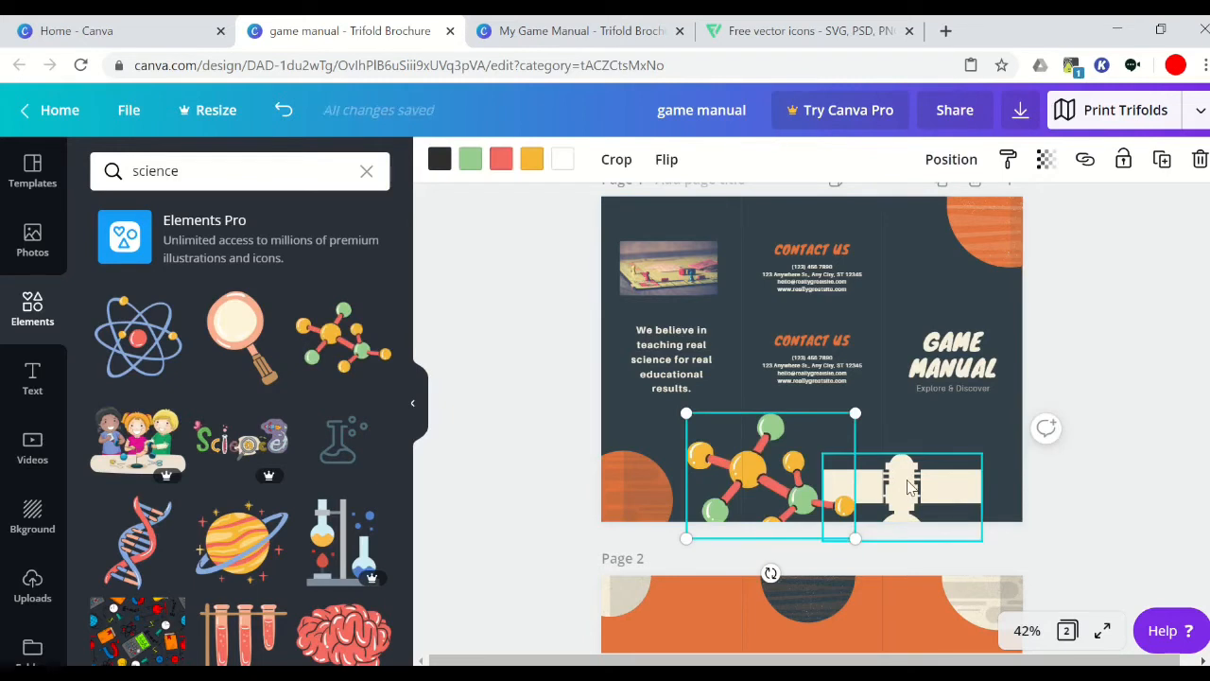
key(Delete)
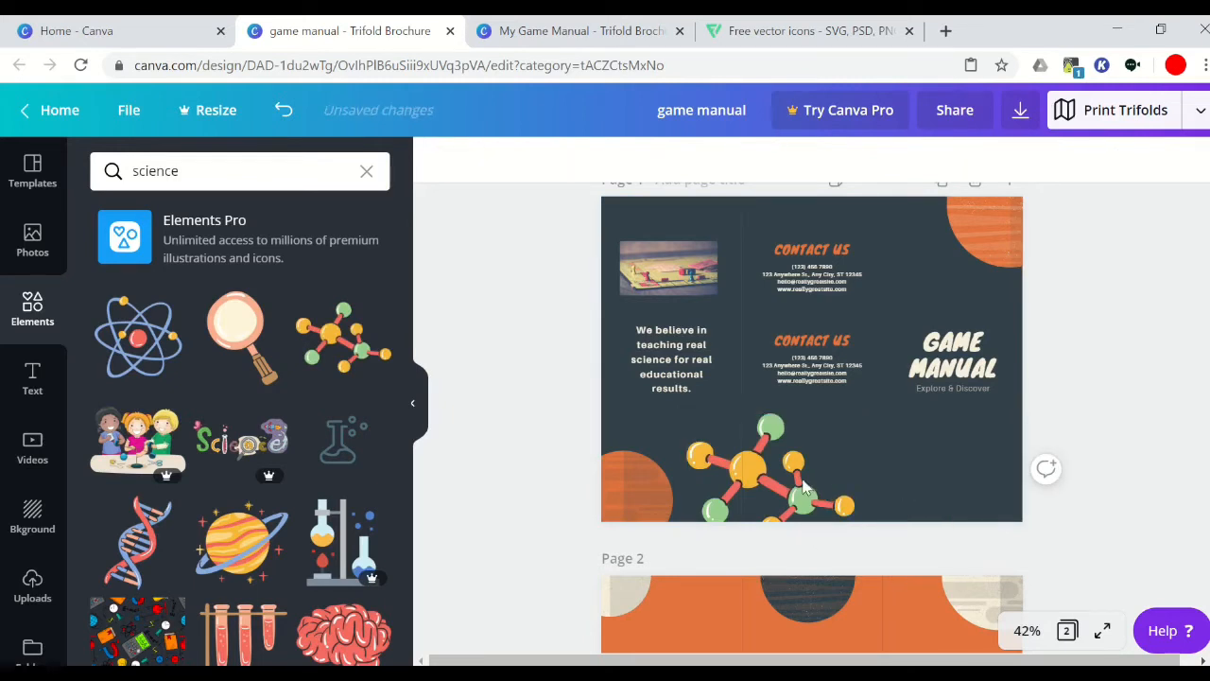
drag(762, 473, 860, 480)
click(1084, 472)
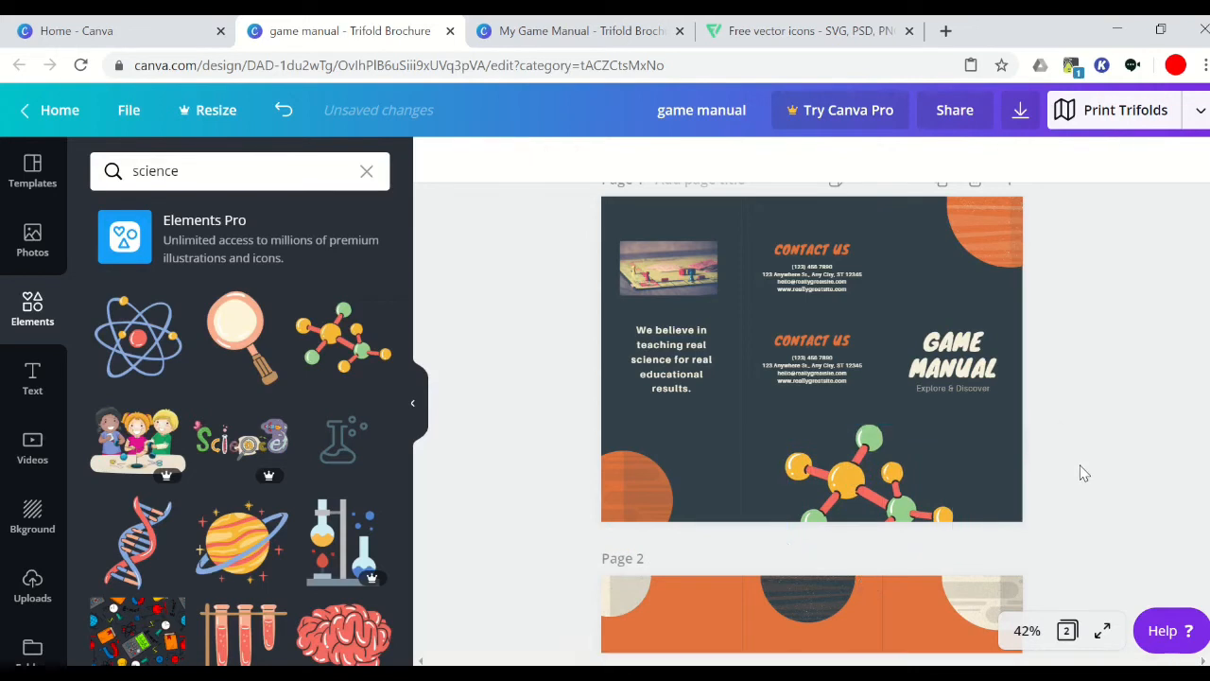
click(28, 374)
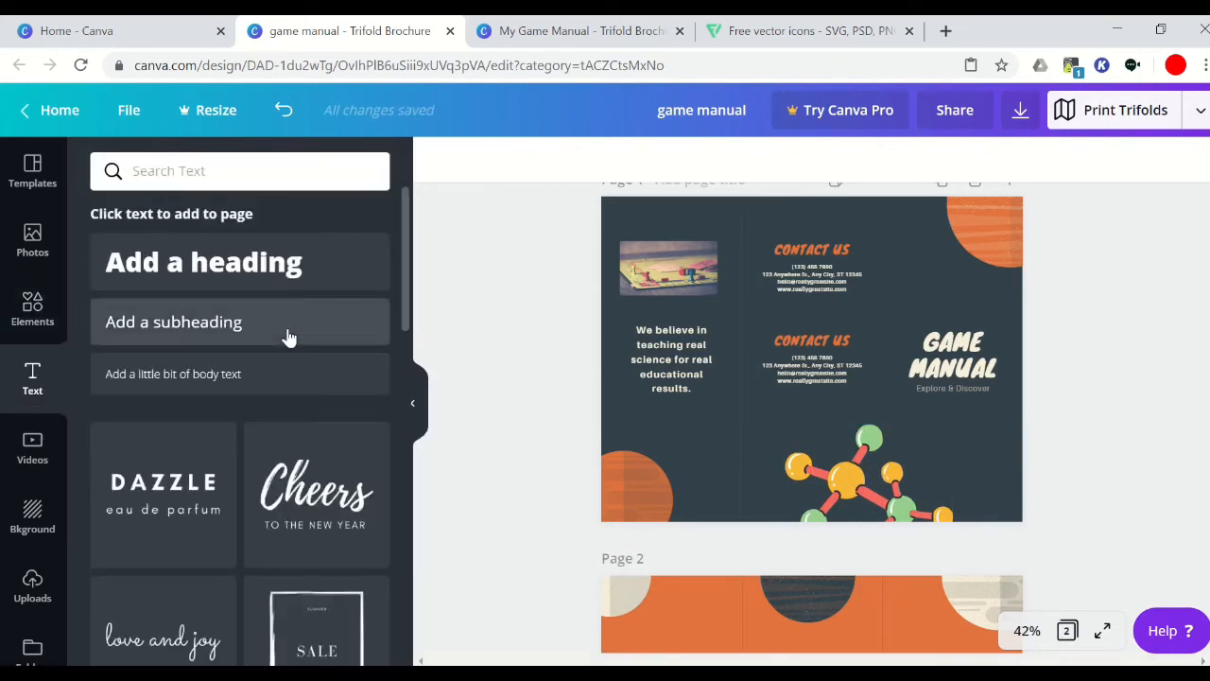
scroll(411, 397, down, 5)
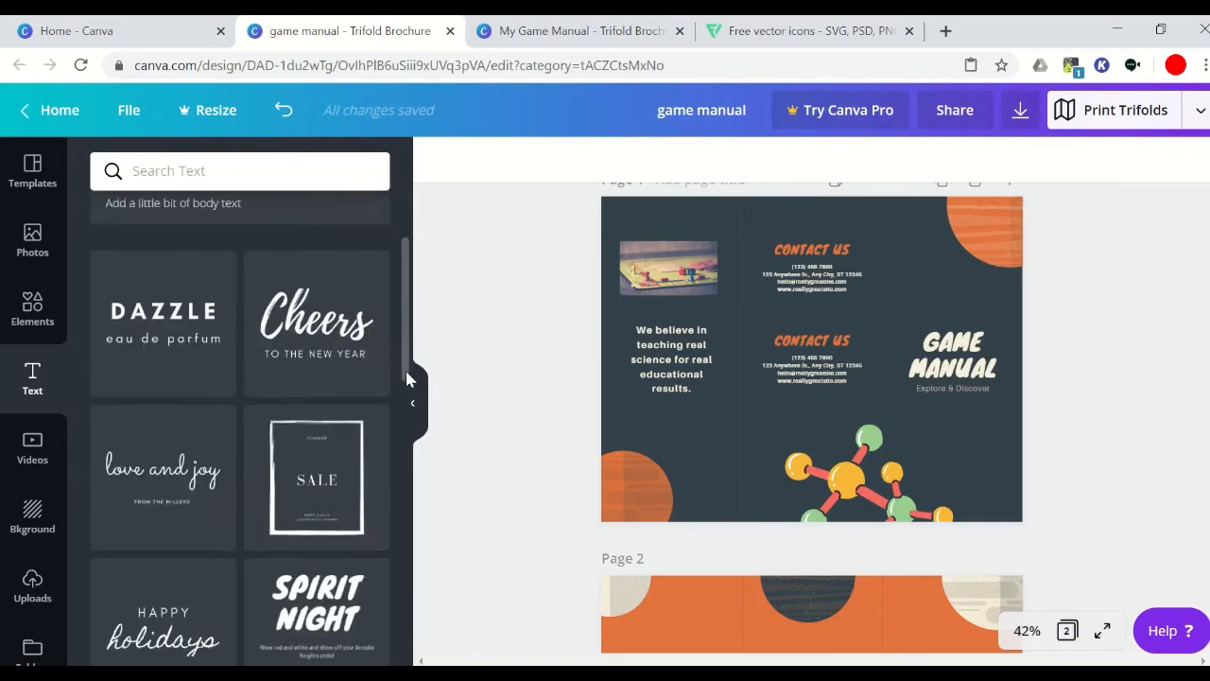
scroll(410, 378, up, 5)
scroll(407, 246, up, 1)
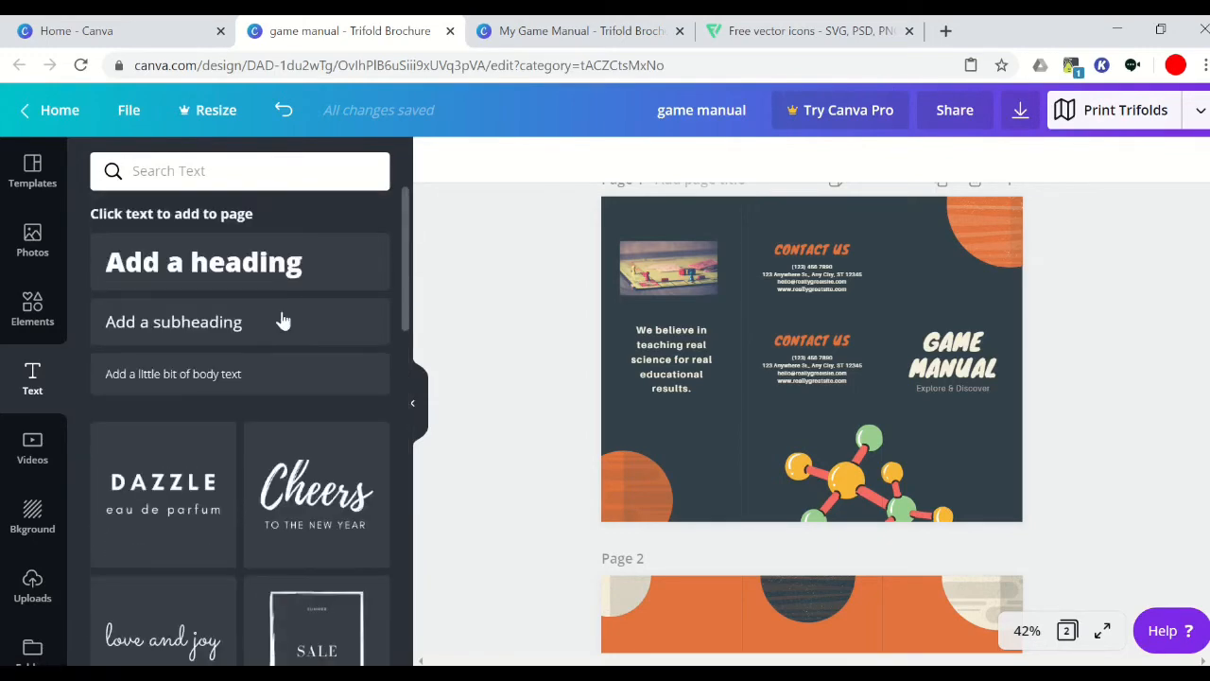
click(25, 459)
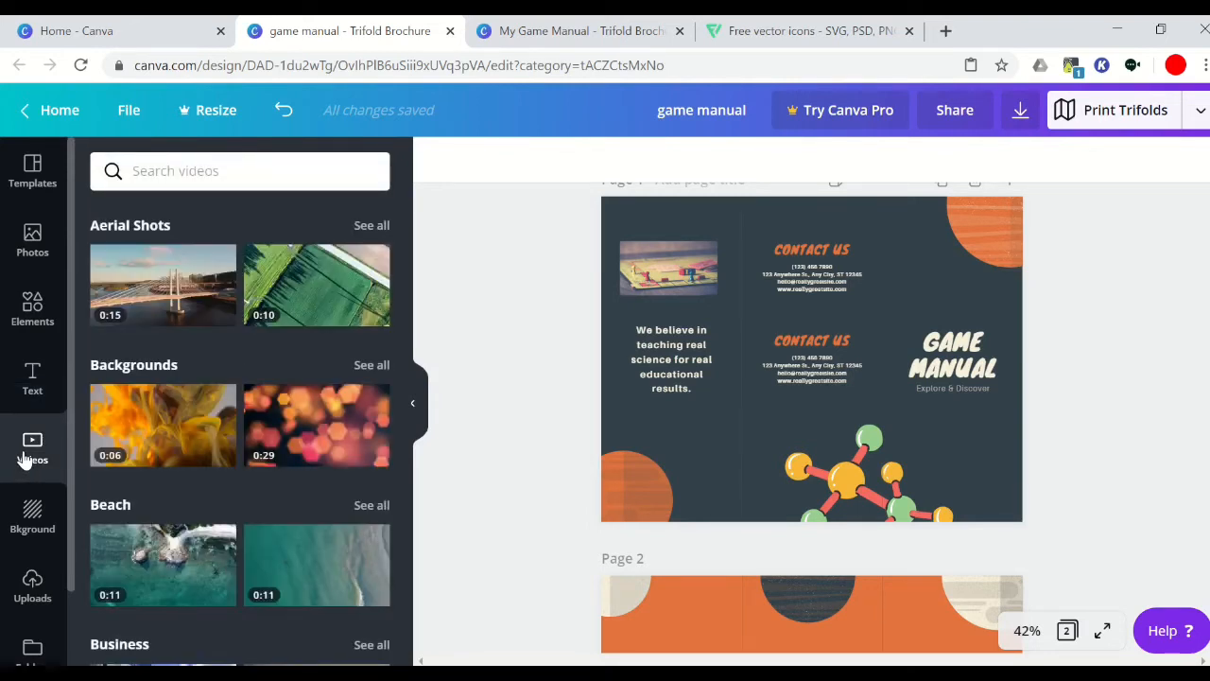
- Apply the free purple, blue and teal polygon background to page 1 and open the uploaded images
click(34, 515)
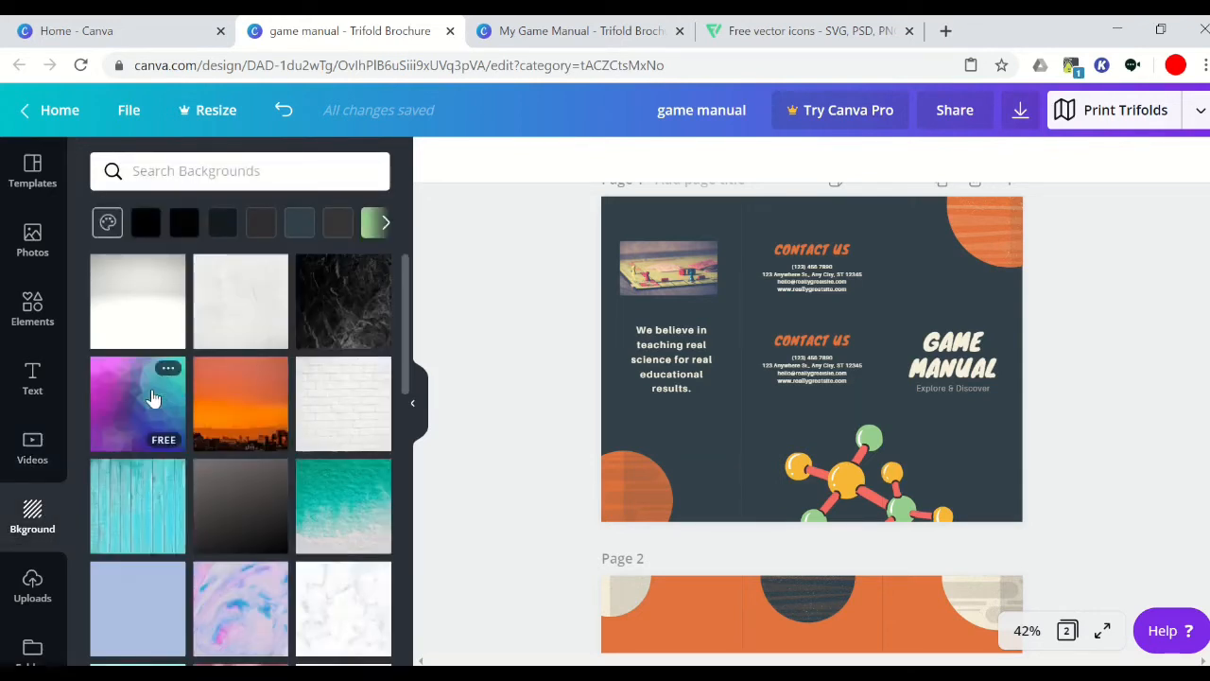
click(151, 397)
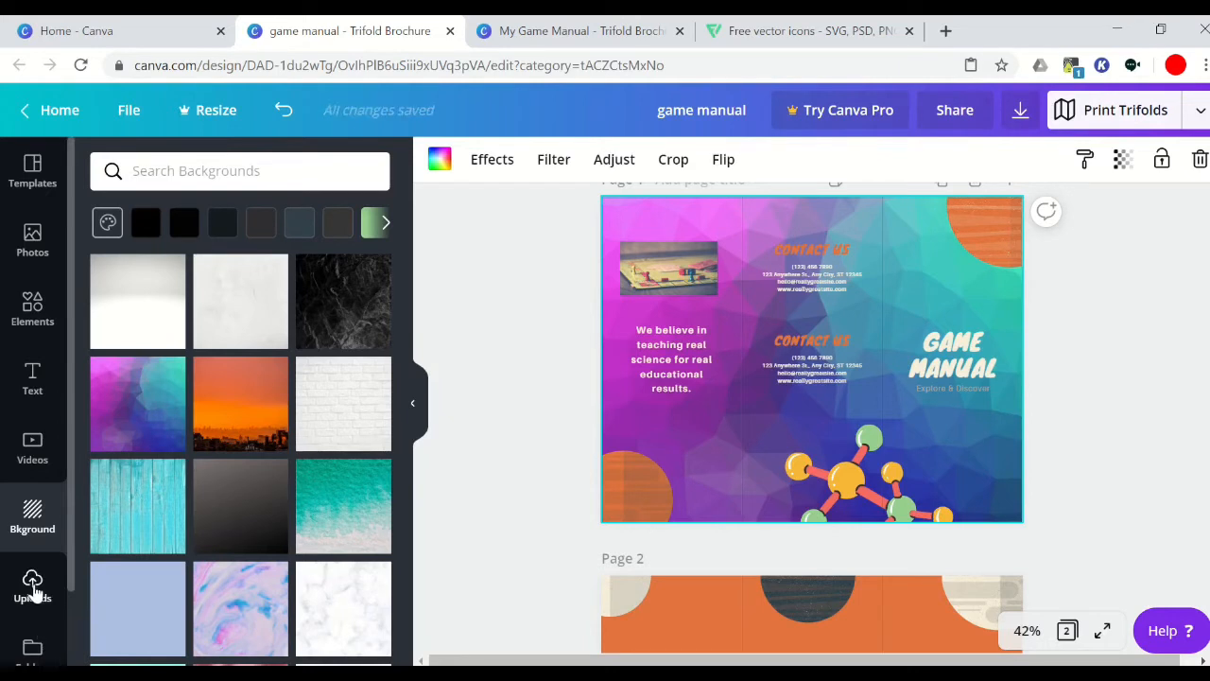
click(33, 591)
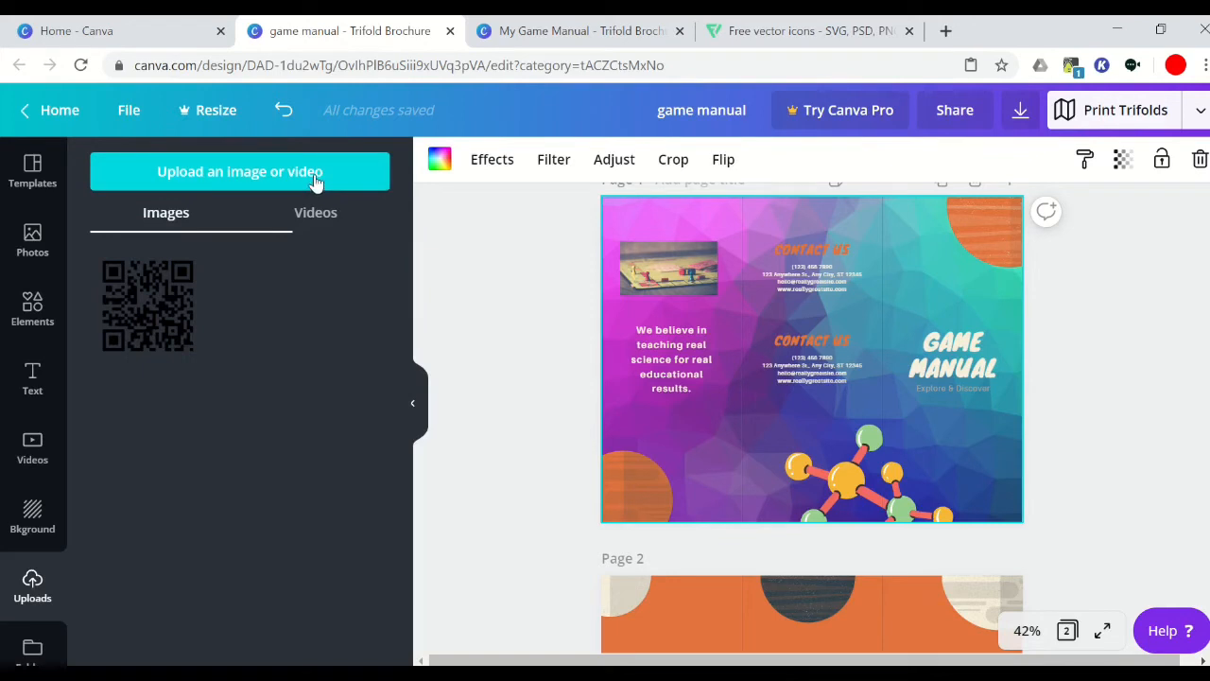
click(516, 275)
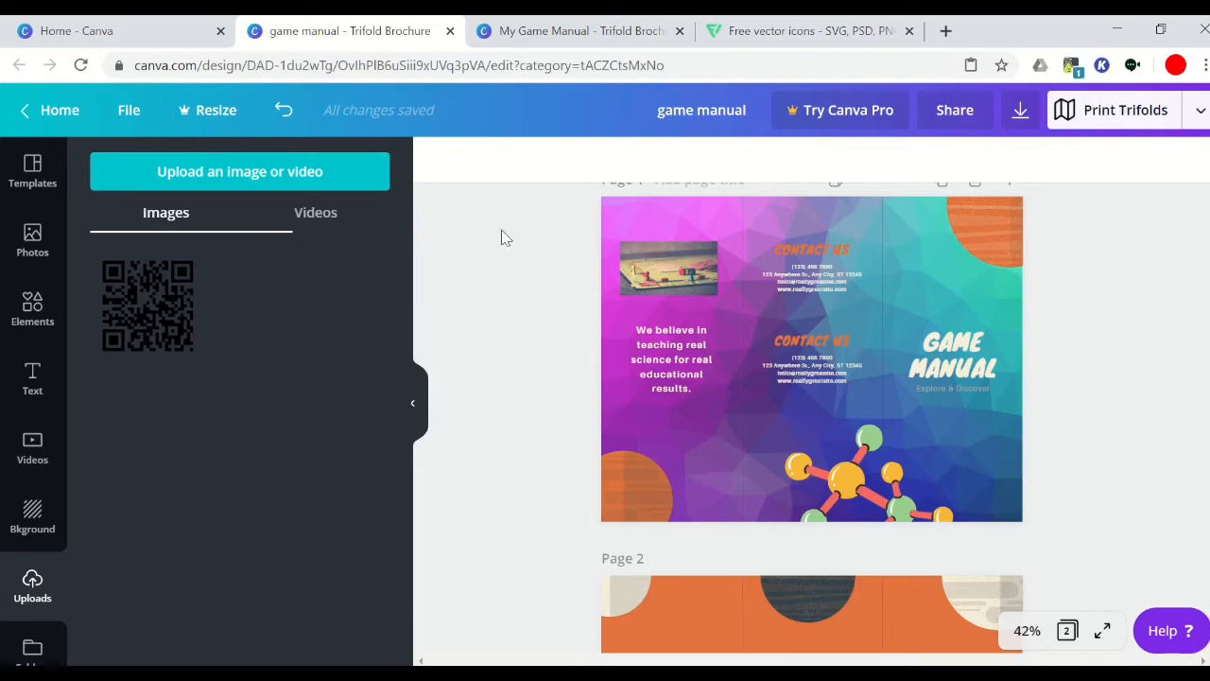
- Switch to the finished My Game Manual design and look over its two pages
click(592, 33)
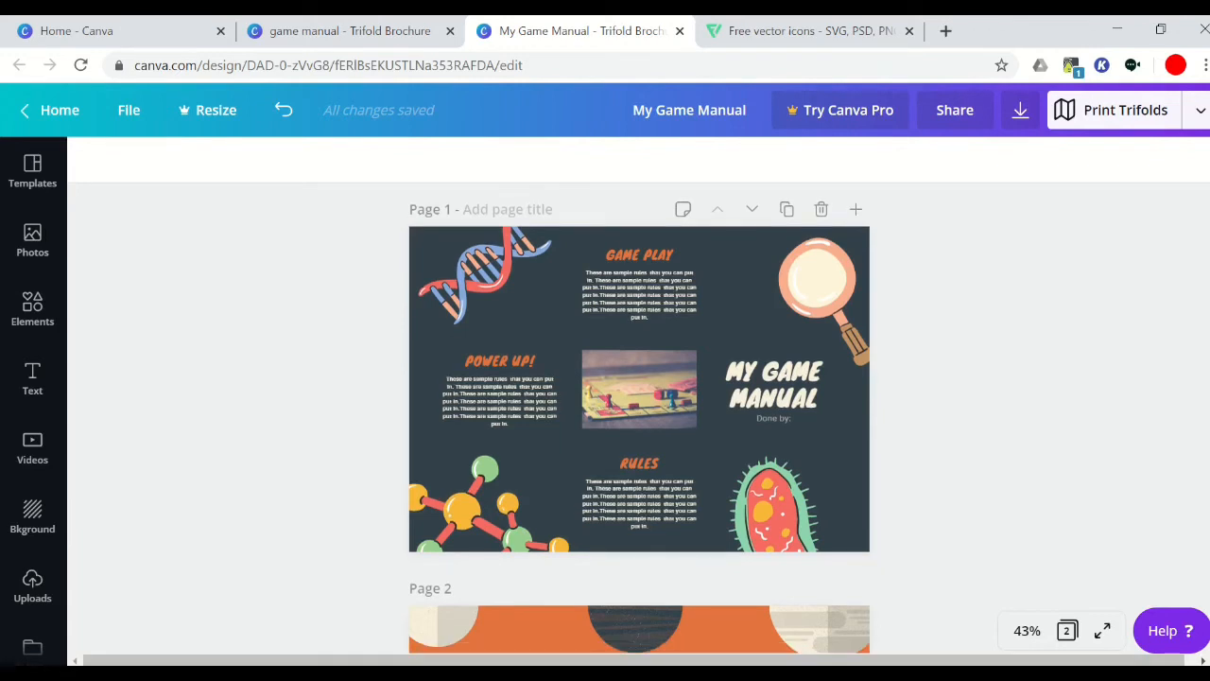
scroll(639, 425, down, 1)
scroll(639, 417, down, 3)
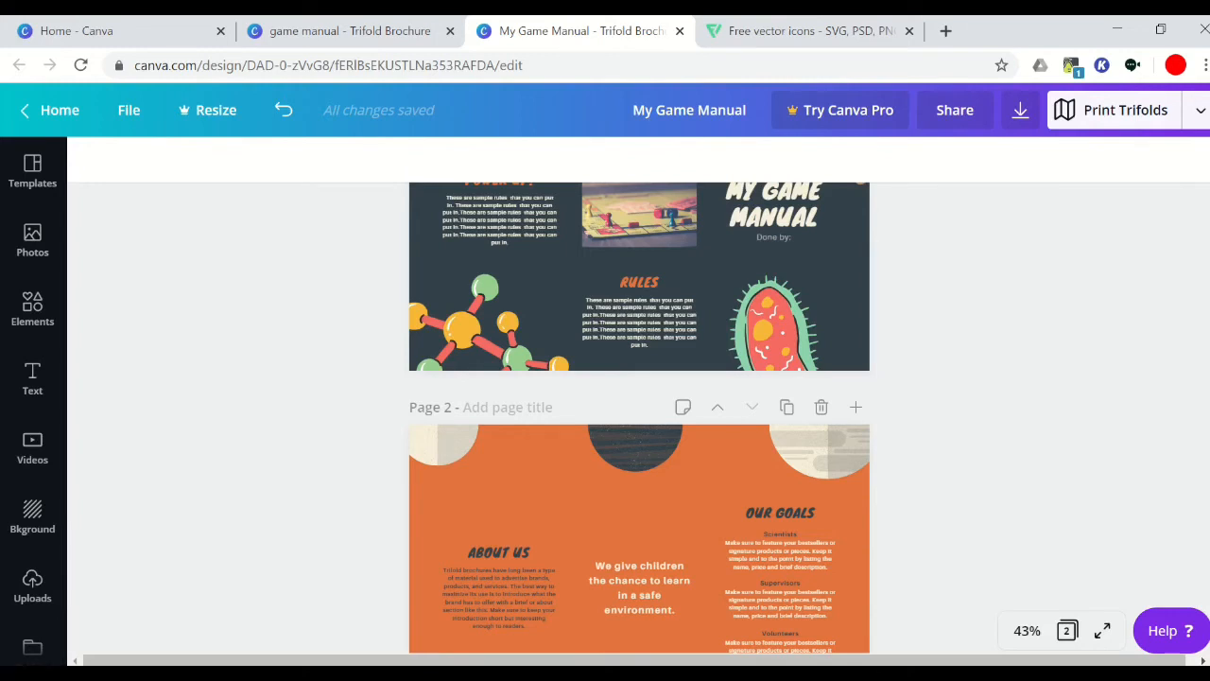
scroll(639, 425, up, 4)
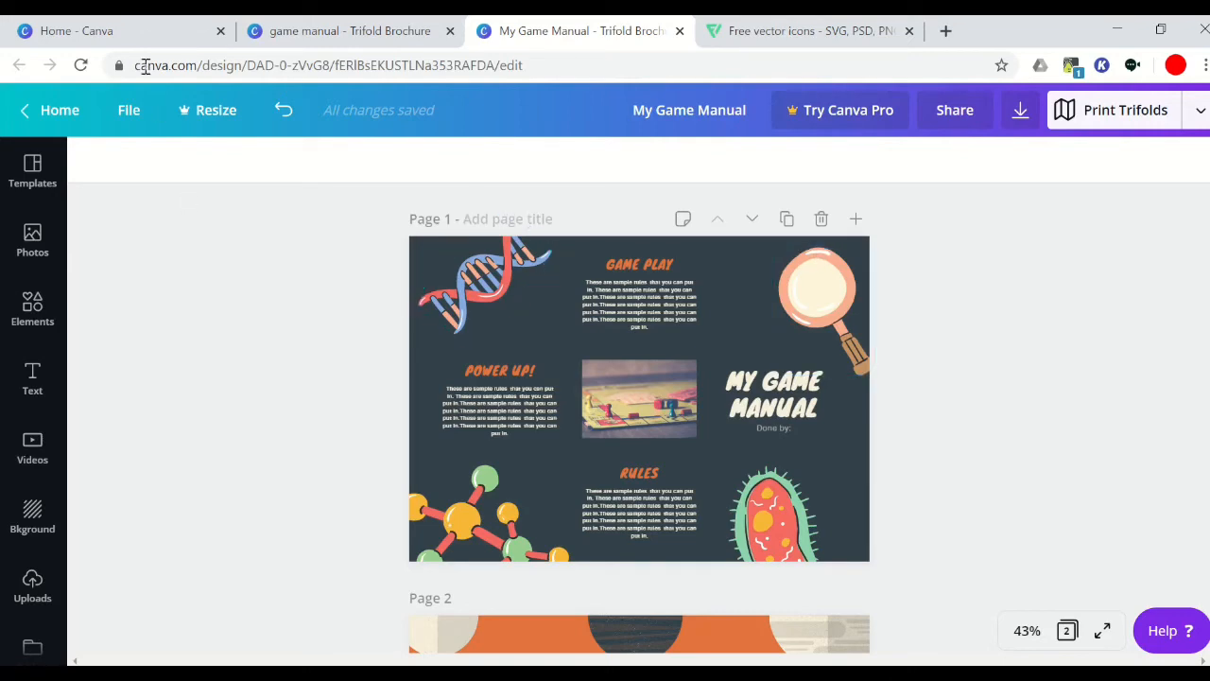
- Open the team's page from the Canva home page and review its email invitation fields and member list
click(168, 32)
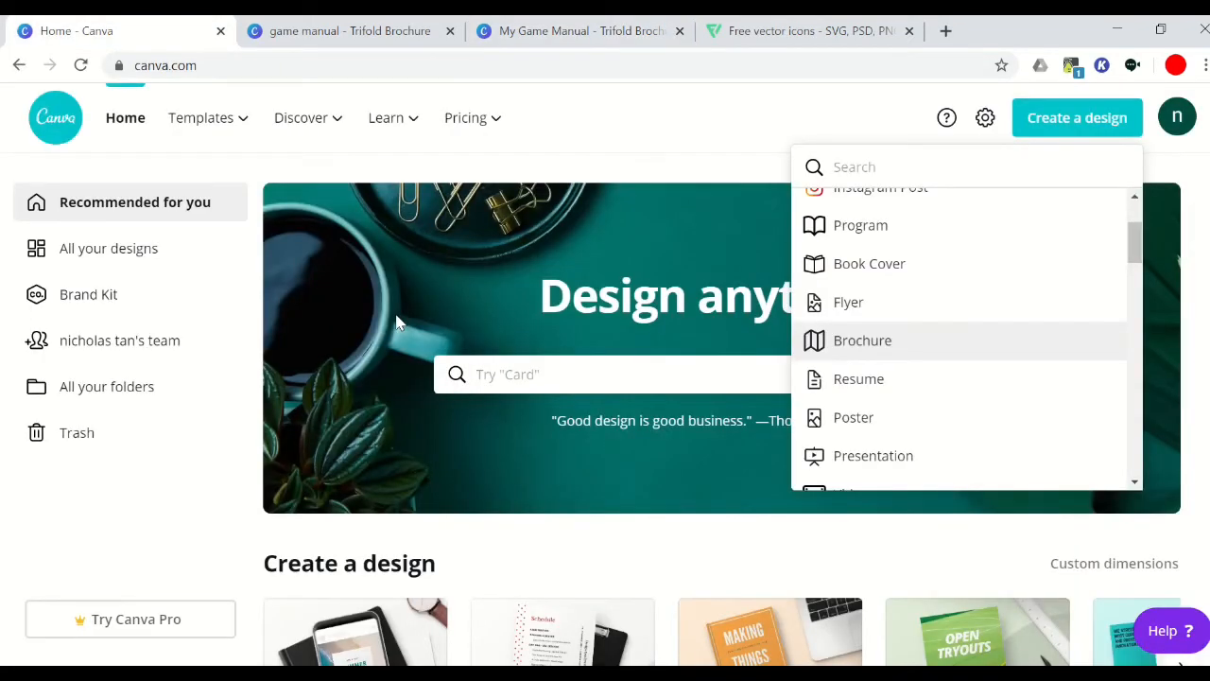
click(647, 127)
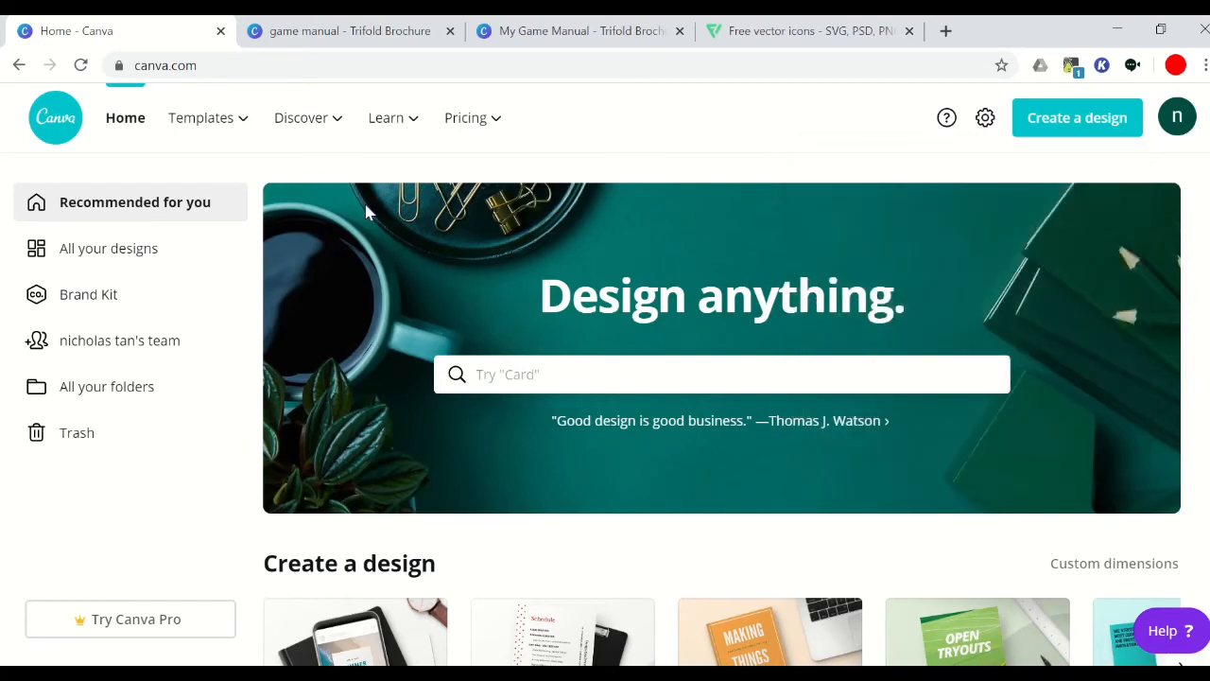
click(154, 345)
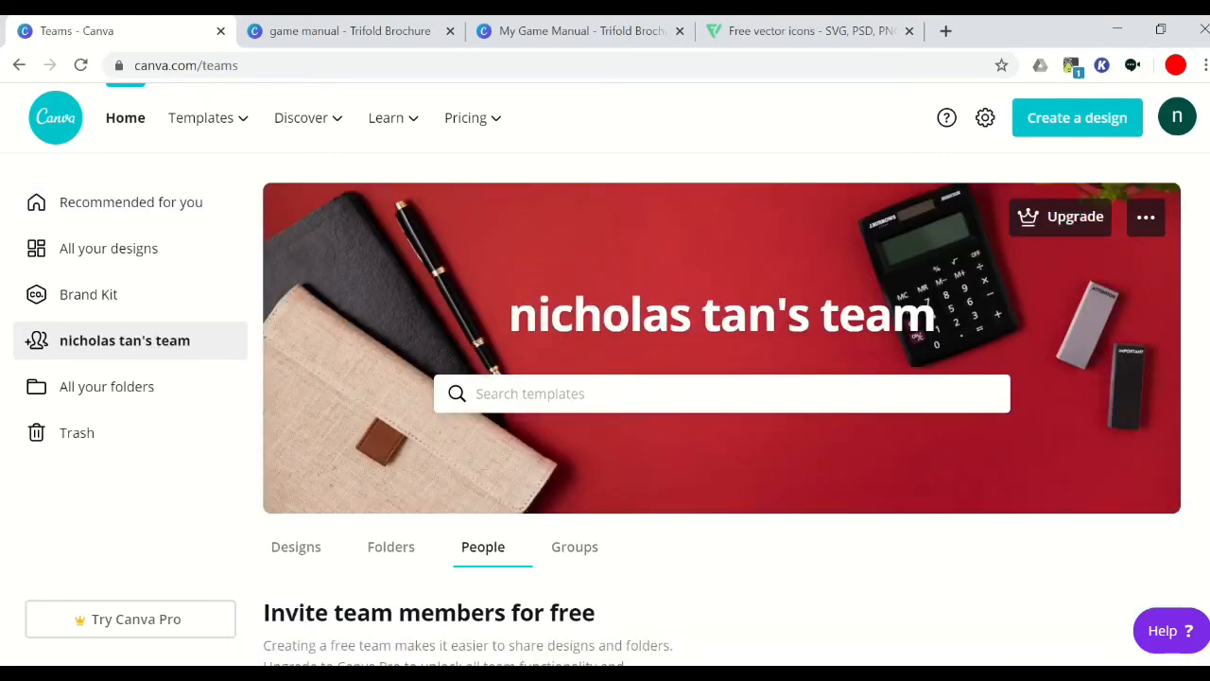
scroll(890, 295, down, 4)
scroll(890, 295, up, 1)
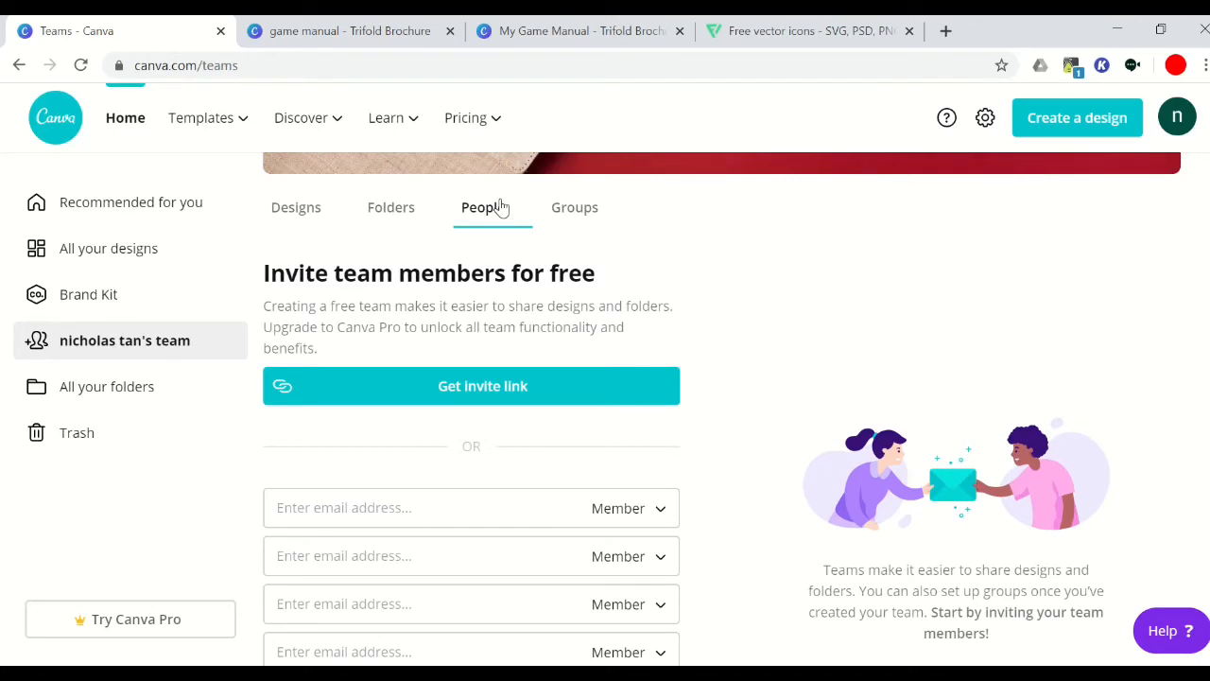
click(485, 518)
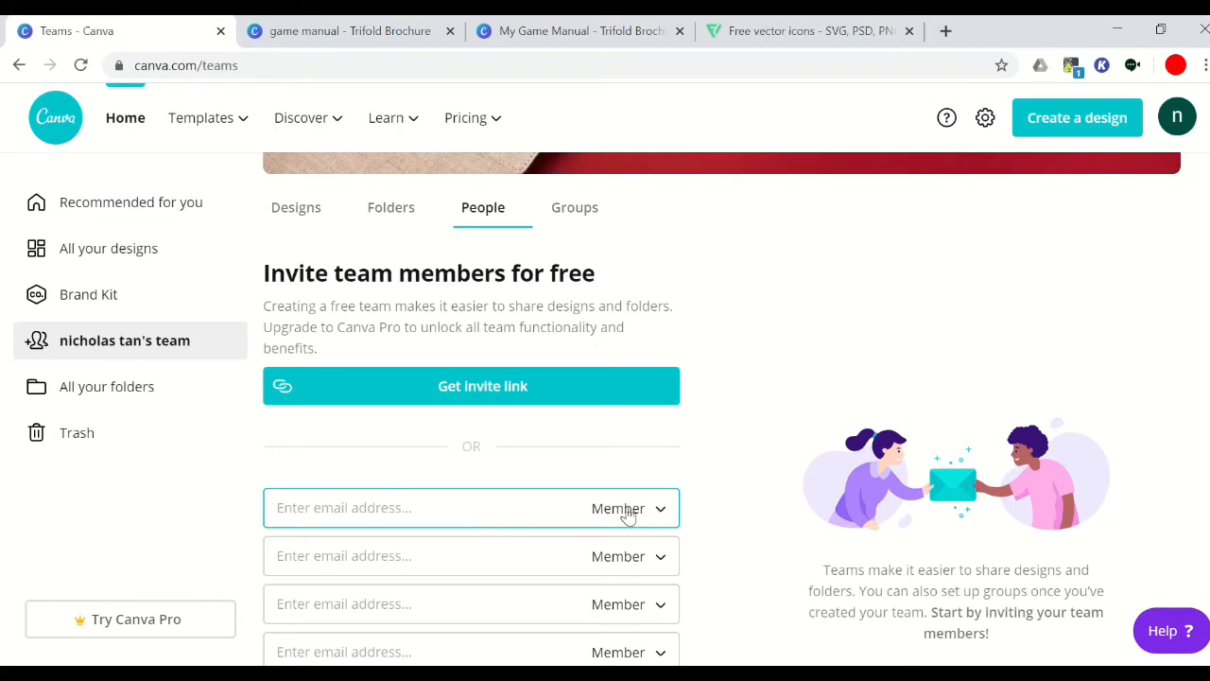
drag(1208, 302, 1197, 554)
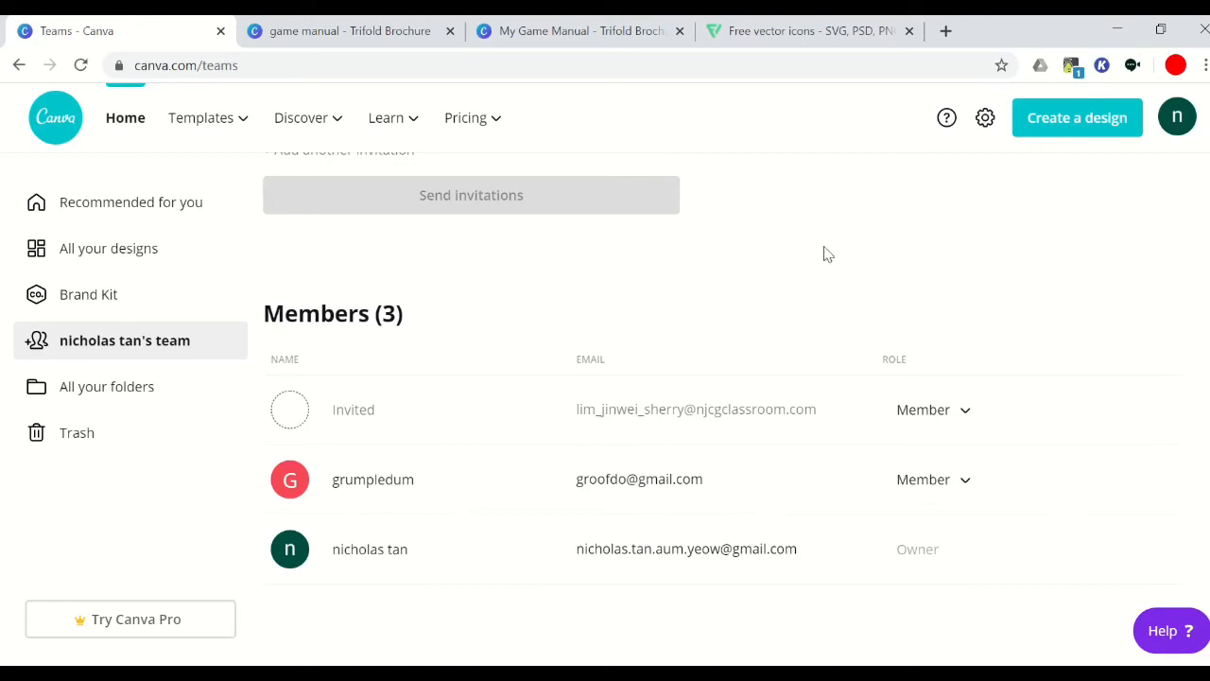
- Open the sharing settings of the My Game Manual design and review the access options for the team
click(569, 43)
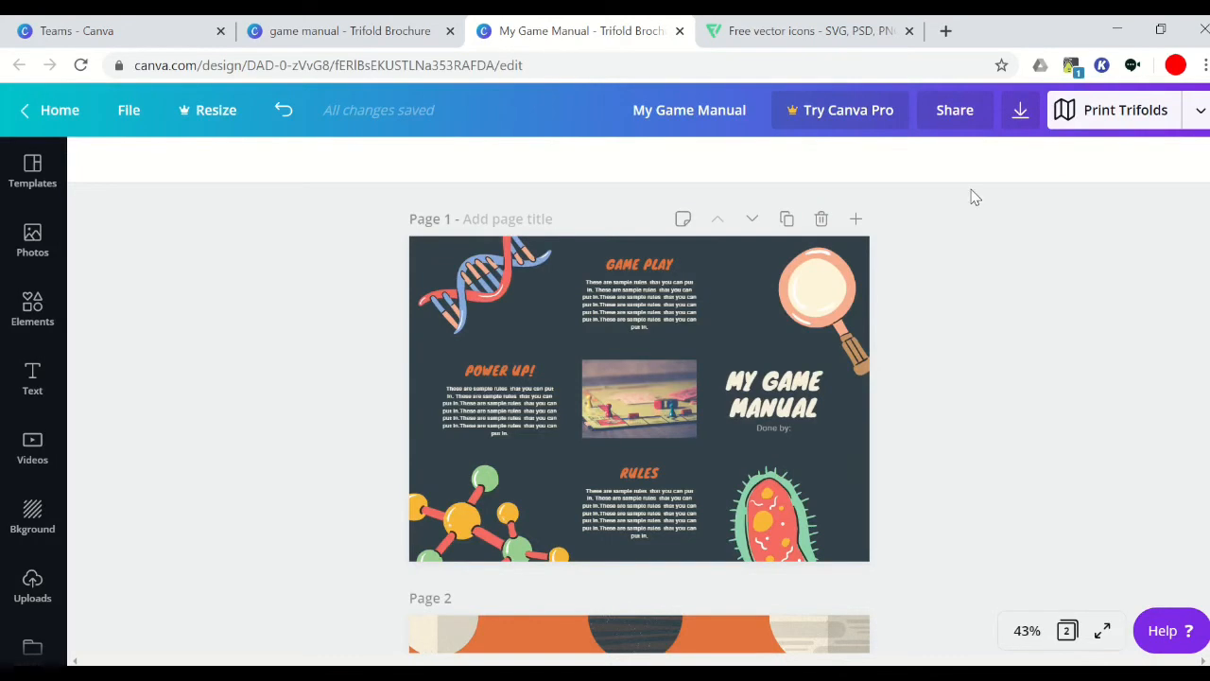
click(942, 120)
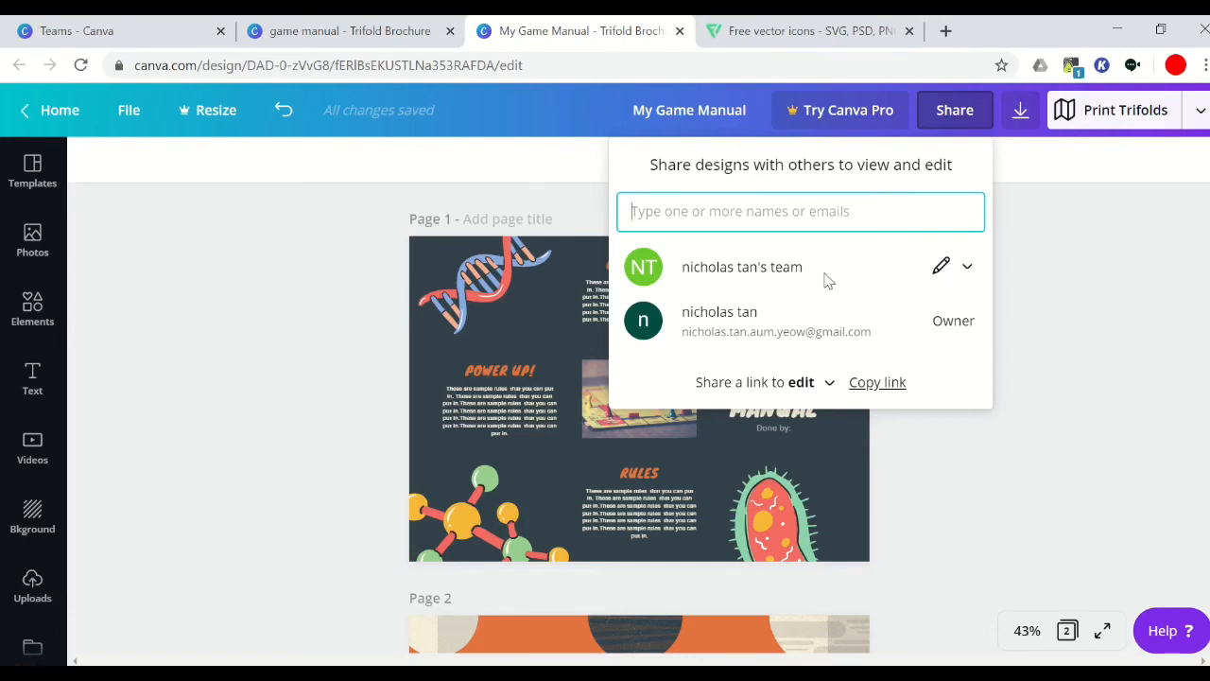
click(965, 271)
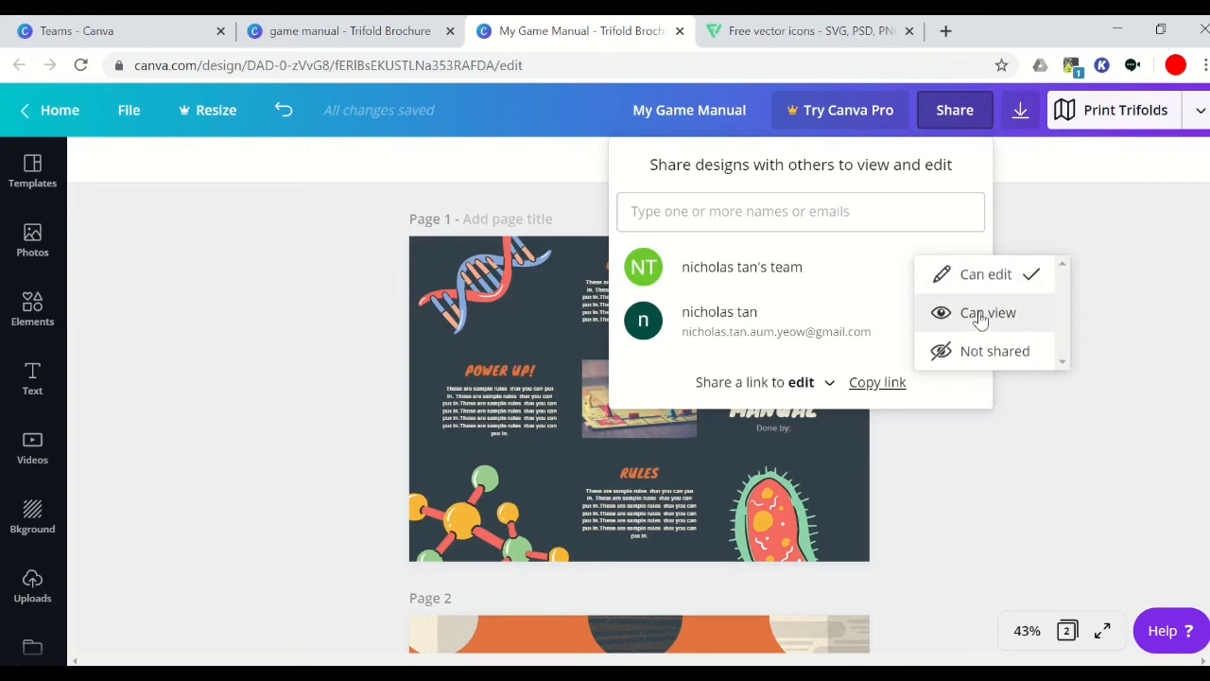
click(1037, 305)
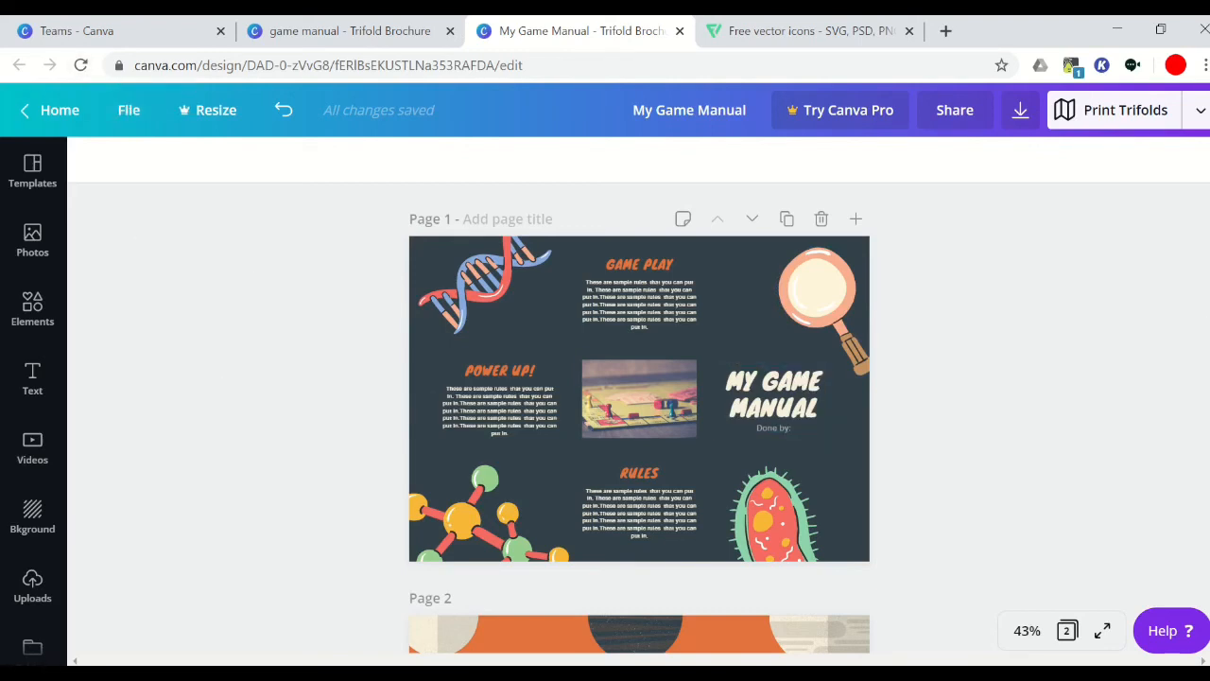
- Look over both pages of the game manual and open the library of graphic elements
scroll(639, 421, down, 5)
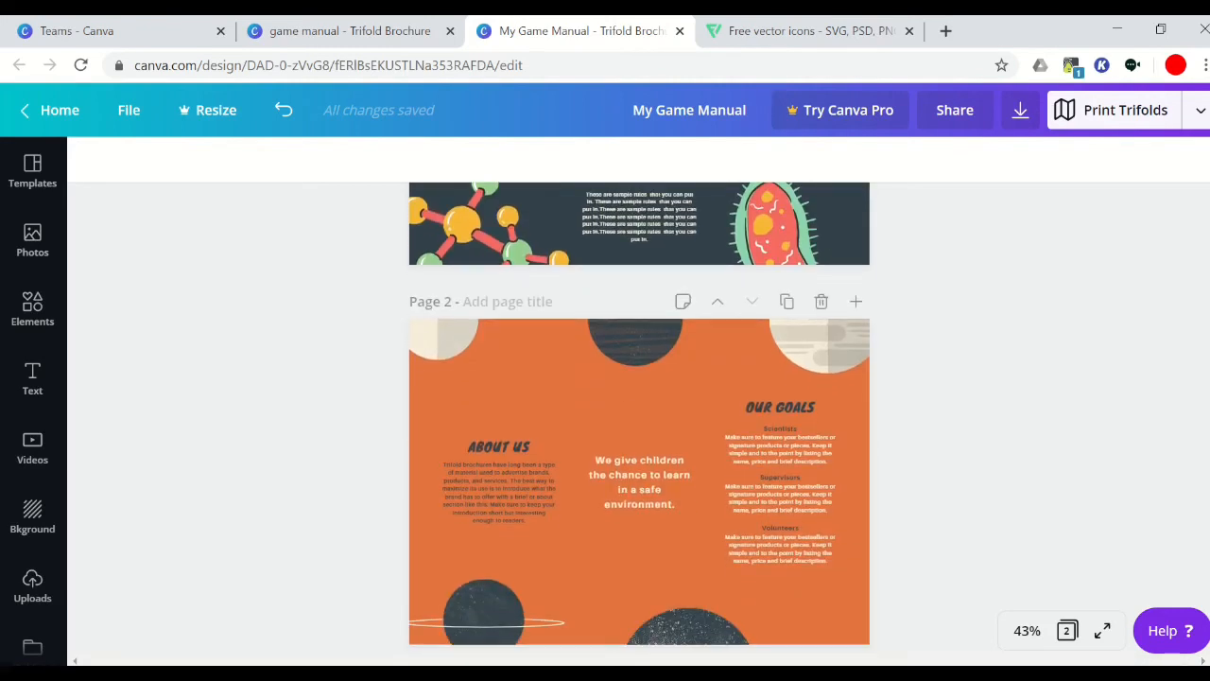
scroll(639, 415, down, 2)
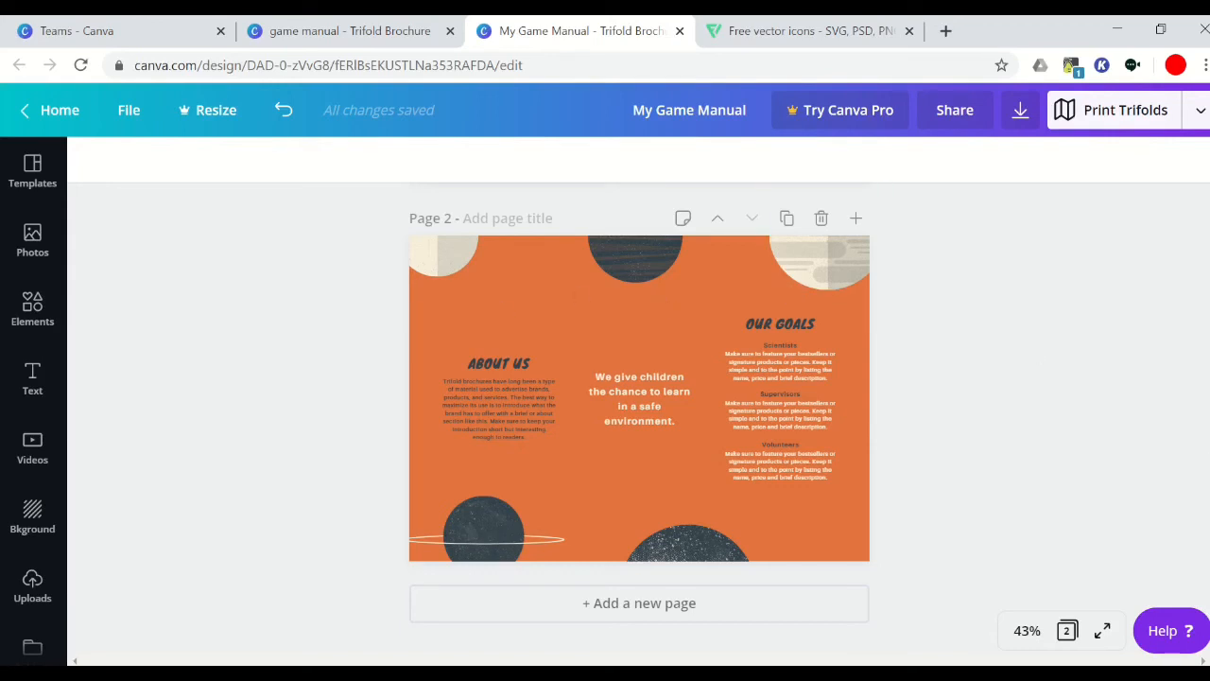
scroll(1204, 202, up, 4)
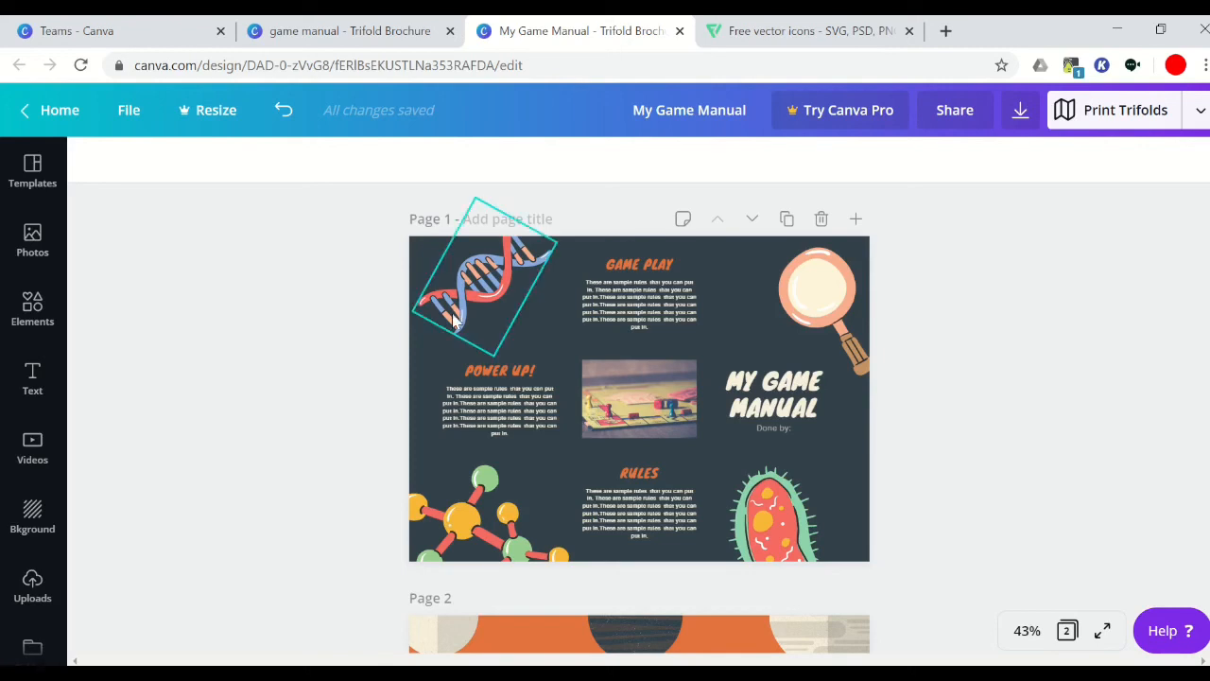
click(32, 304)
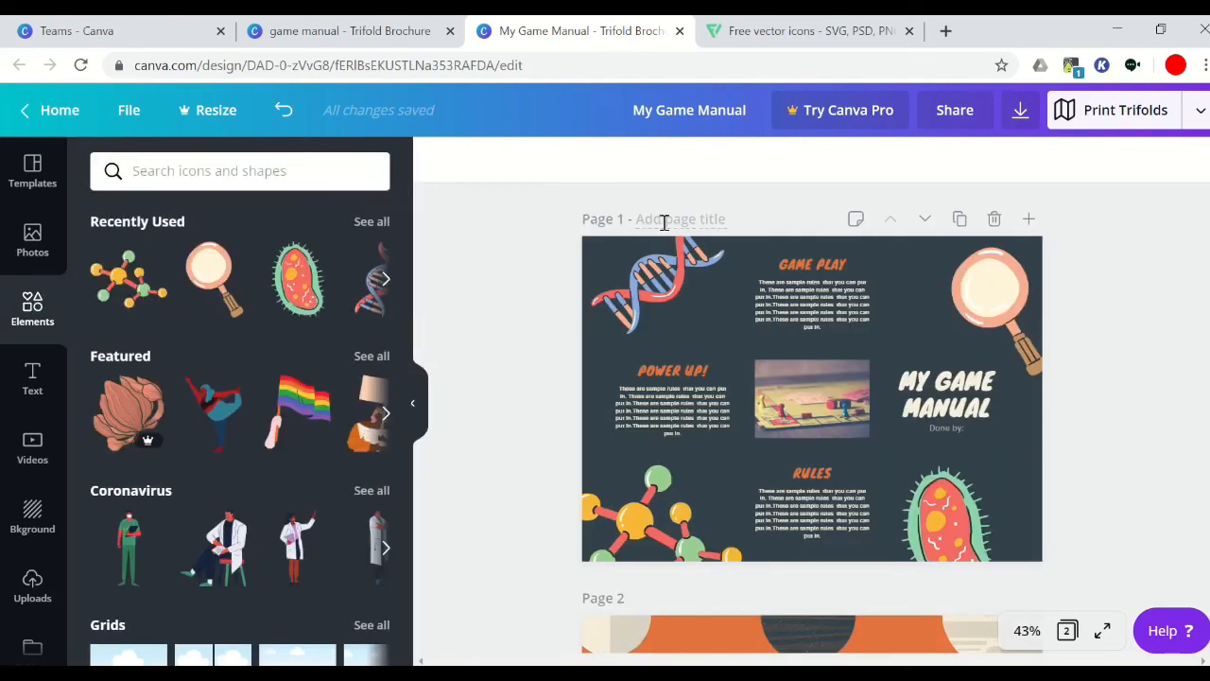
- Switch to the Flaticon website, search for "biology" icons and browse the first page of results
click(860, 30)
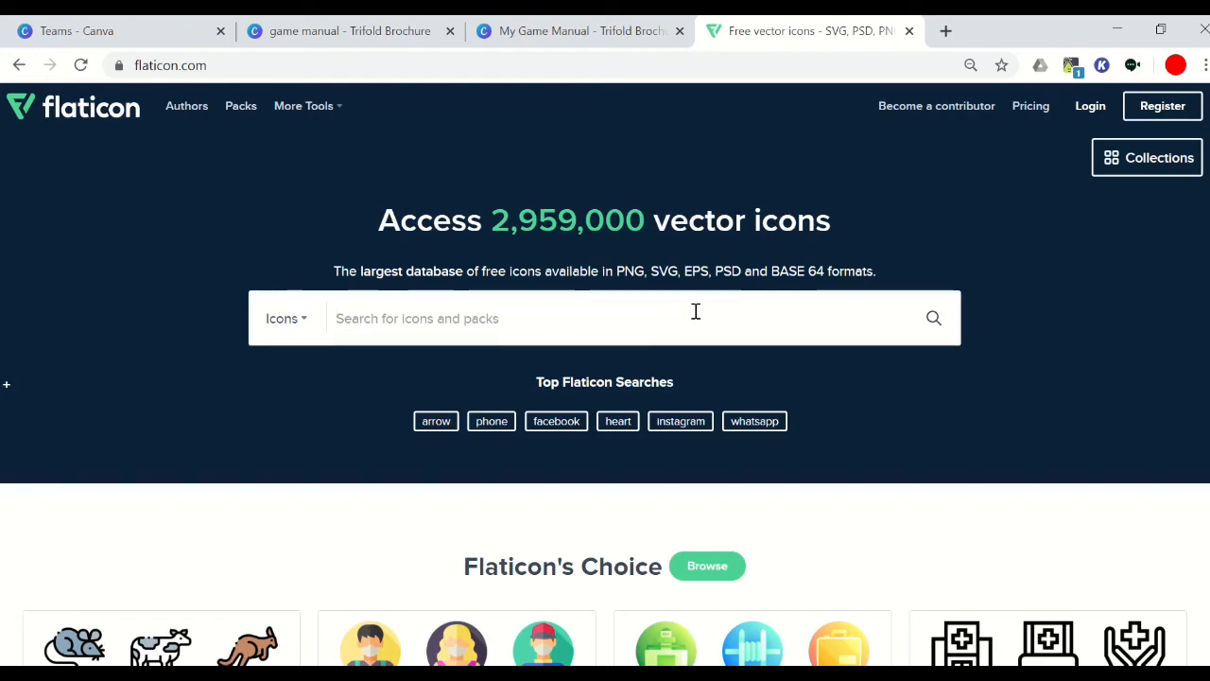
text(biol)
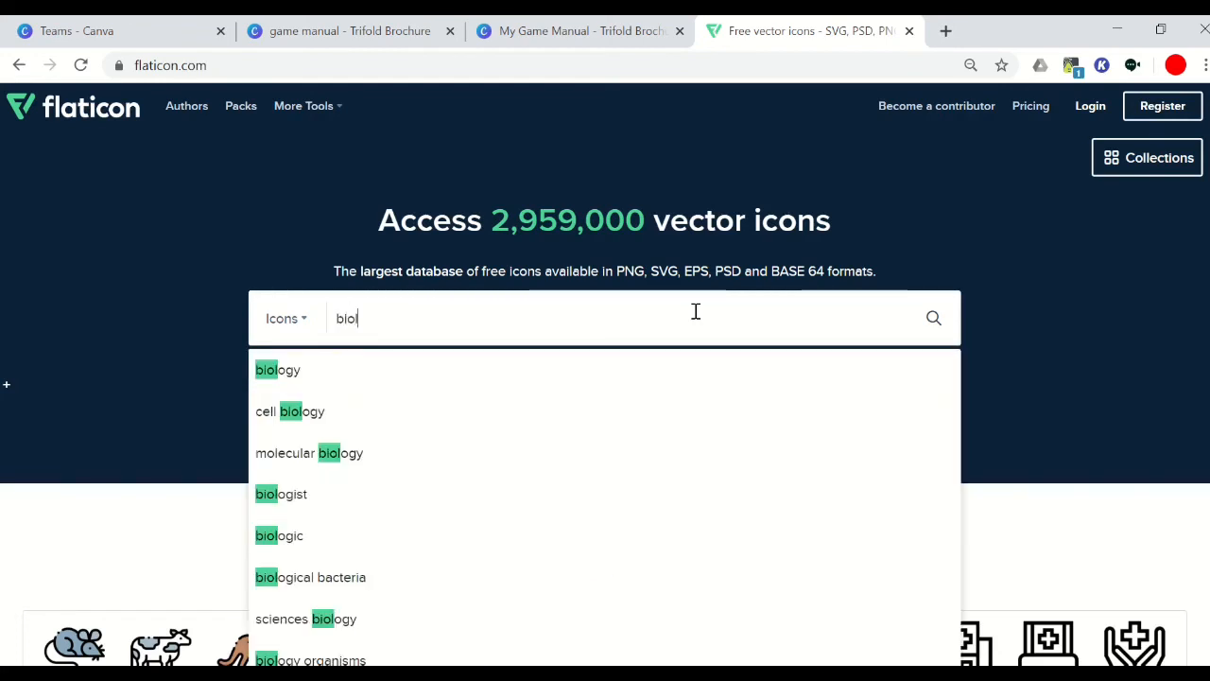
text(ogy)
key(Return)
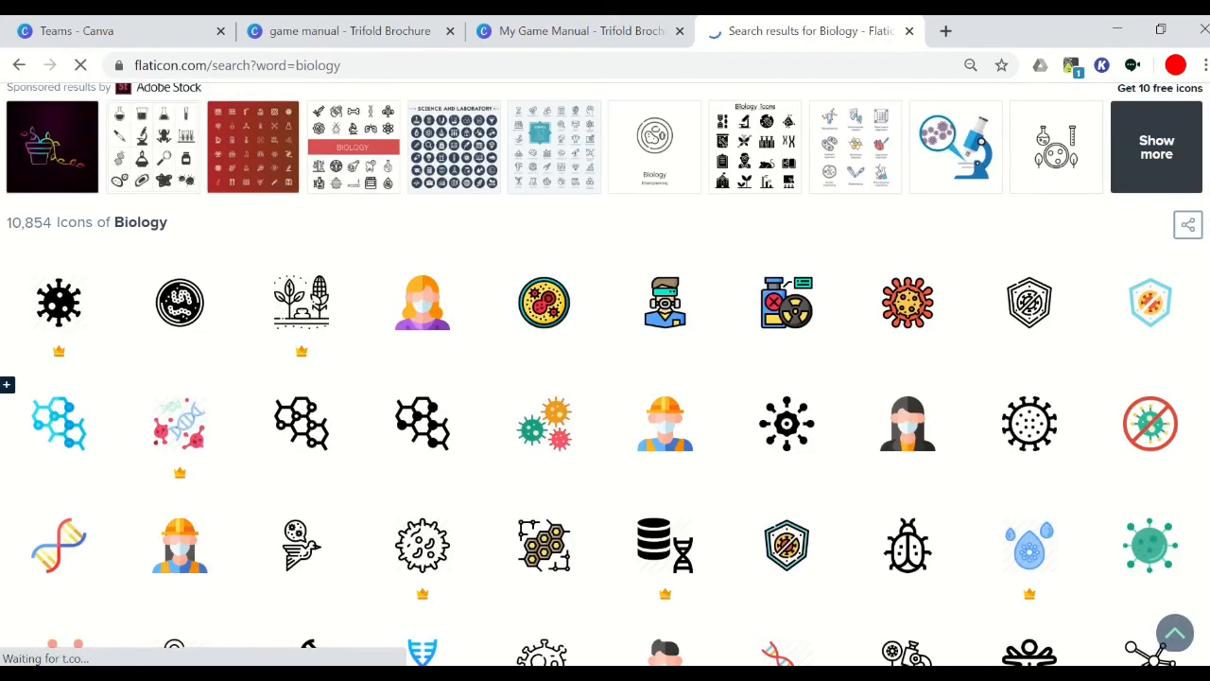
scroll(1056, 319, down, 3)
scroll(605, 378, down, 4)
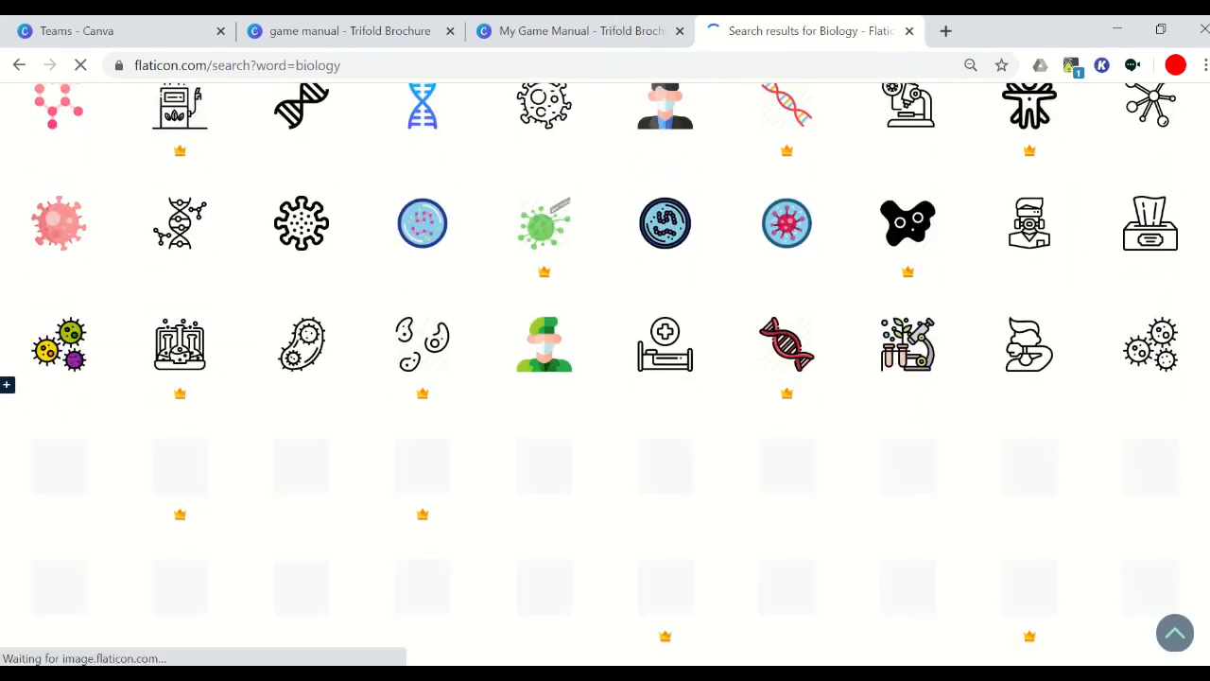
scroll(605, 378, down, 5)
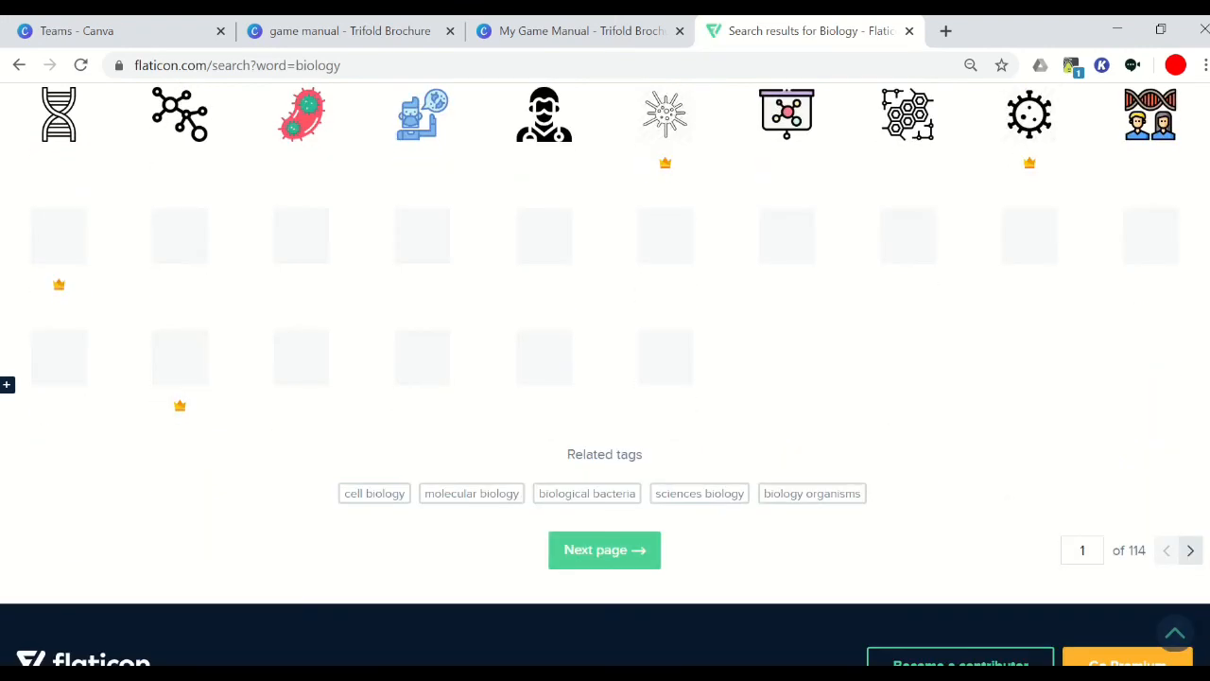
scroll(605, 378, up, 11)
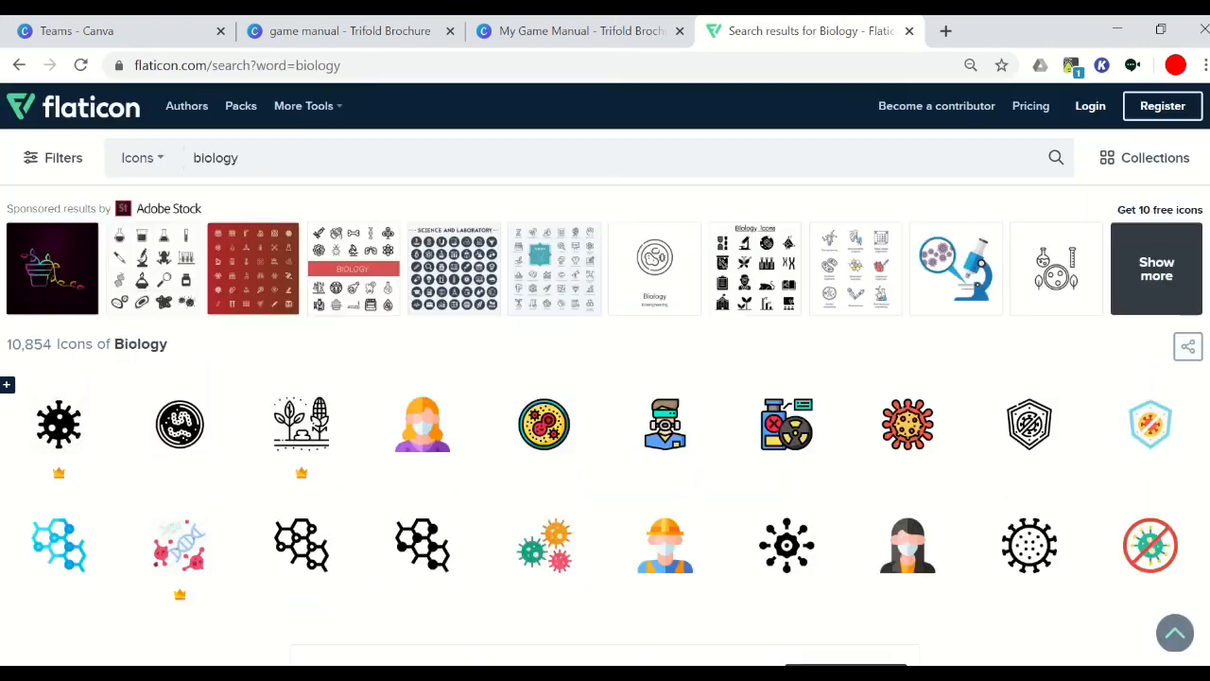
- Return to the My Game Manual design in Canva and download all pages as a Microsoft PowerPoint document
click(567, 34)
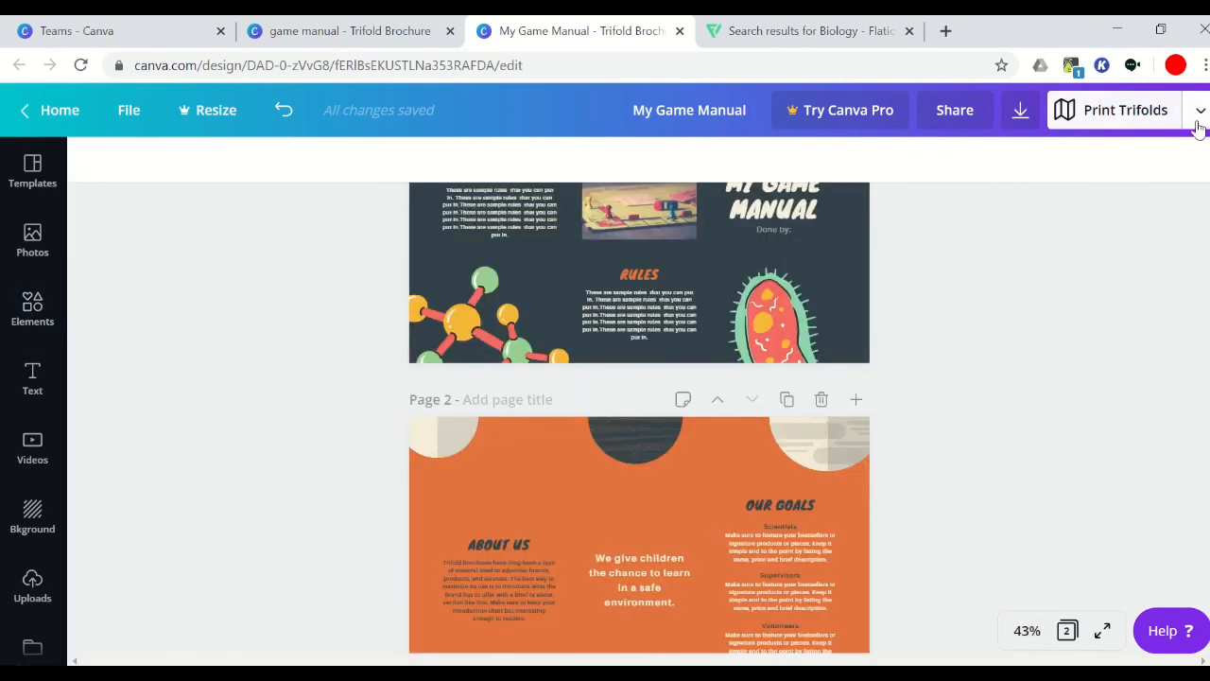
click(1199, 113)
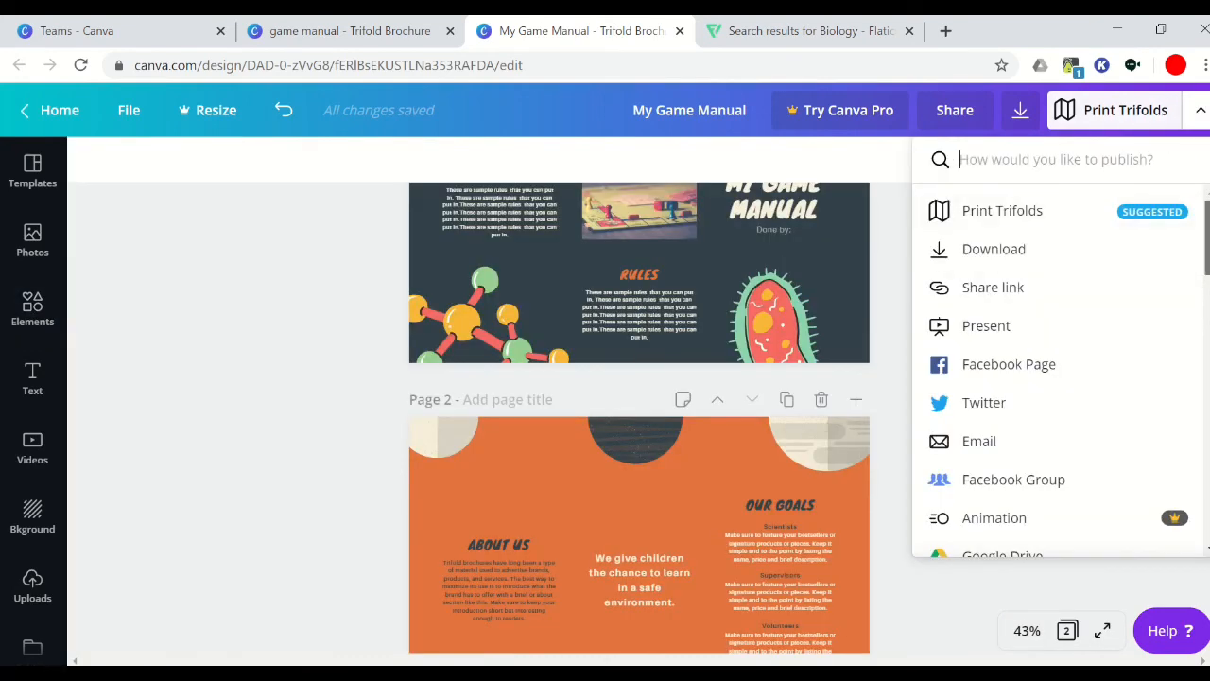
scroll(1059, 369, down, 10)
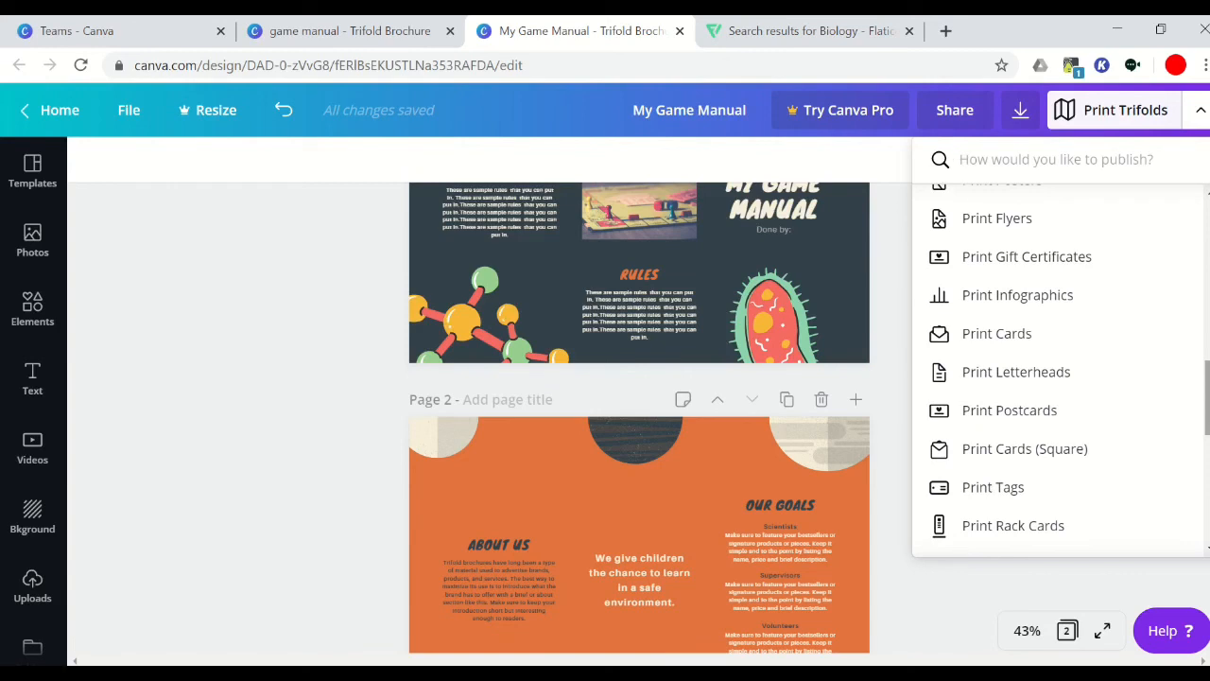
scroll(1079, 435, down, 5)
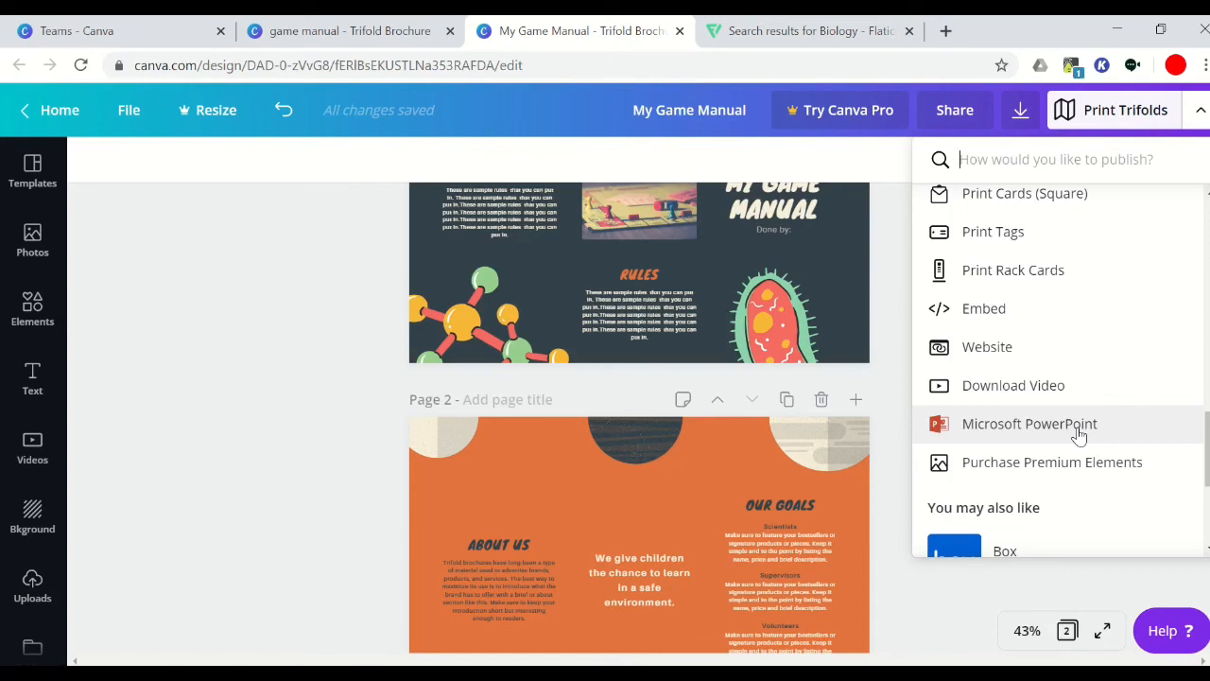
click(1078, 430)
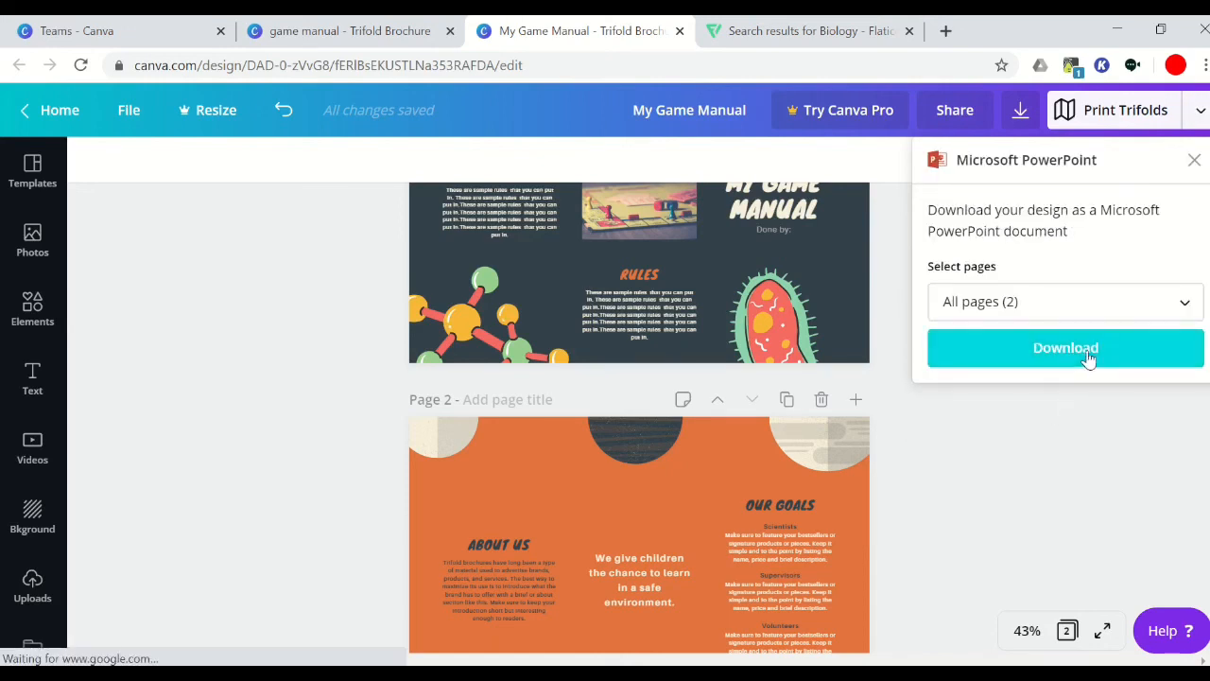
click(1087, 351)
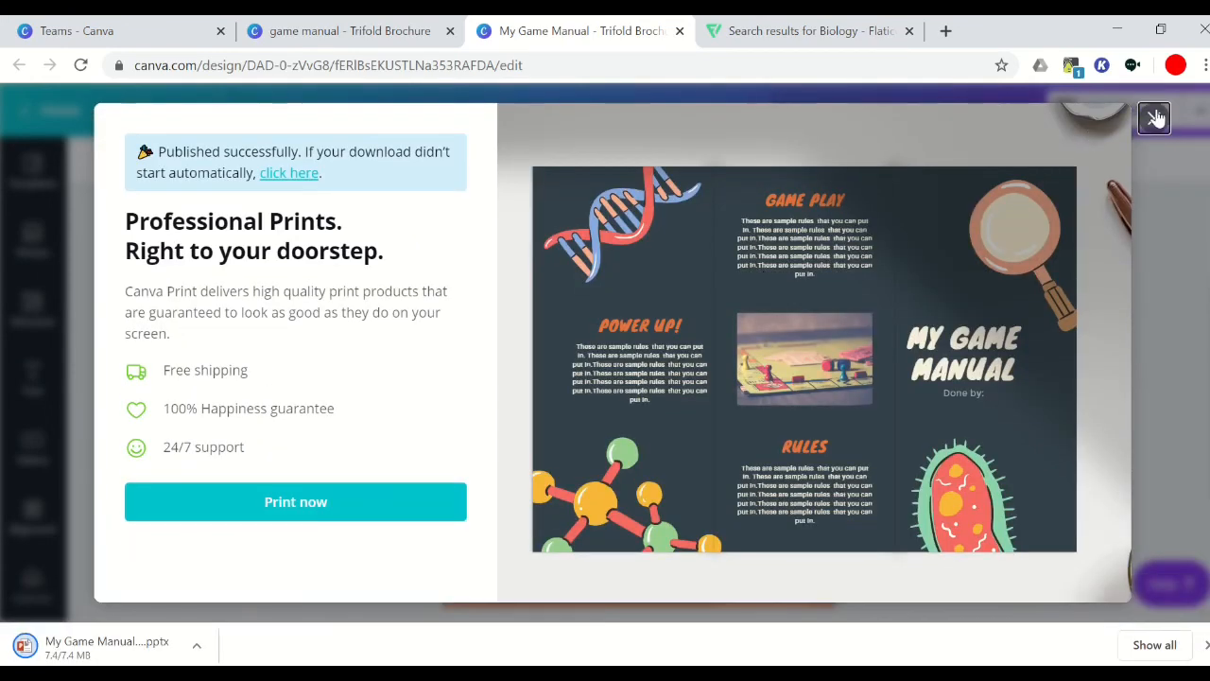
click(1154, 118)
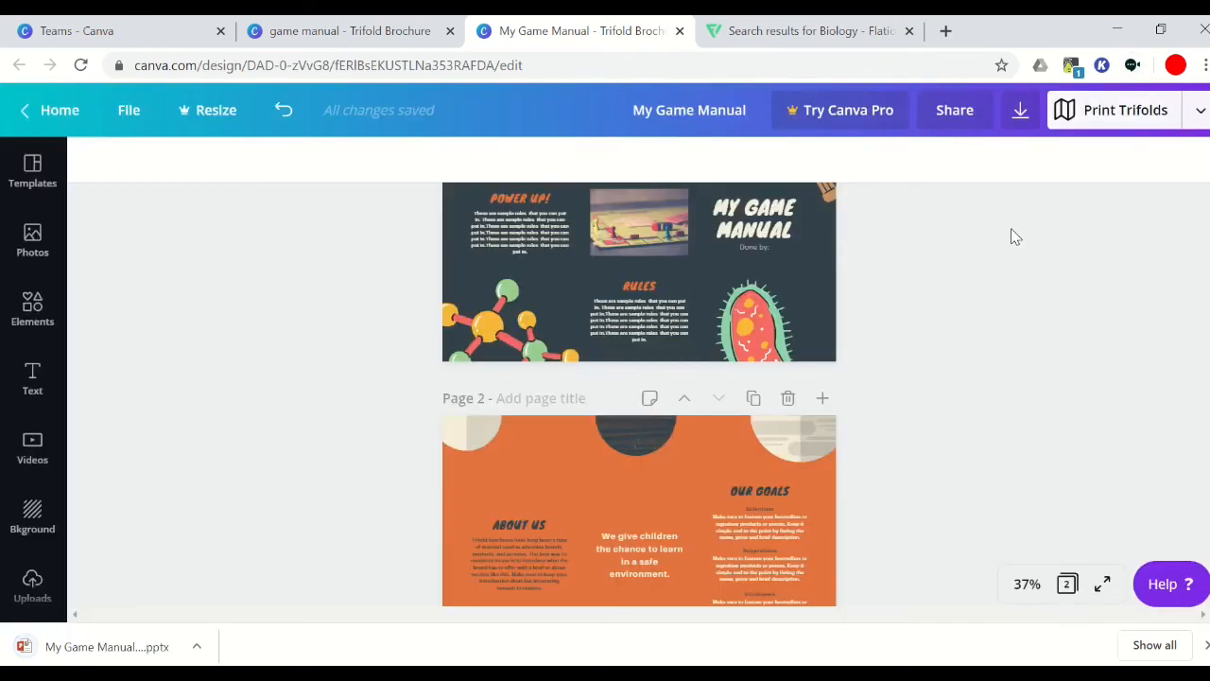
- Switch to the Canva Teams page and browse the design types available for a new design
click(159, 41)
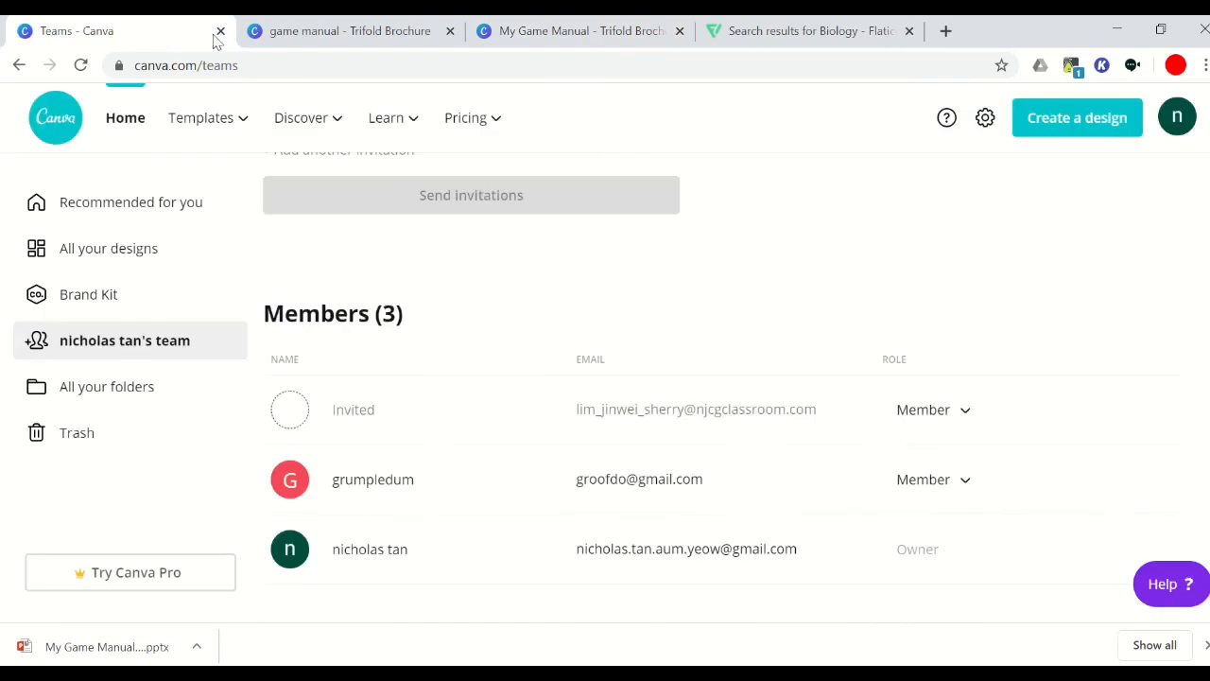
click(1102, 129)
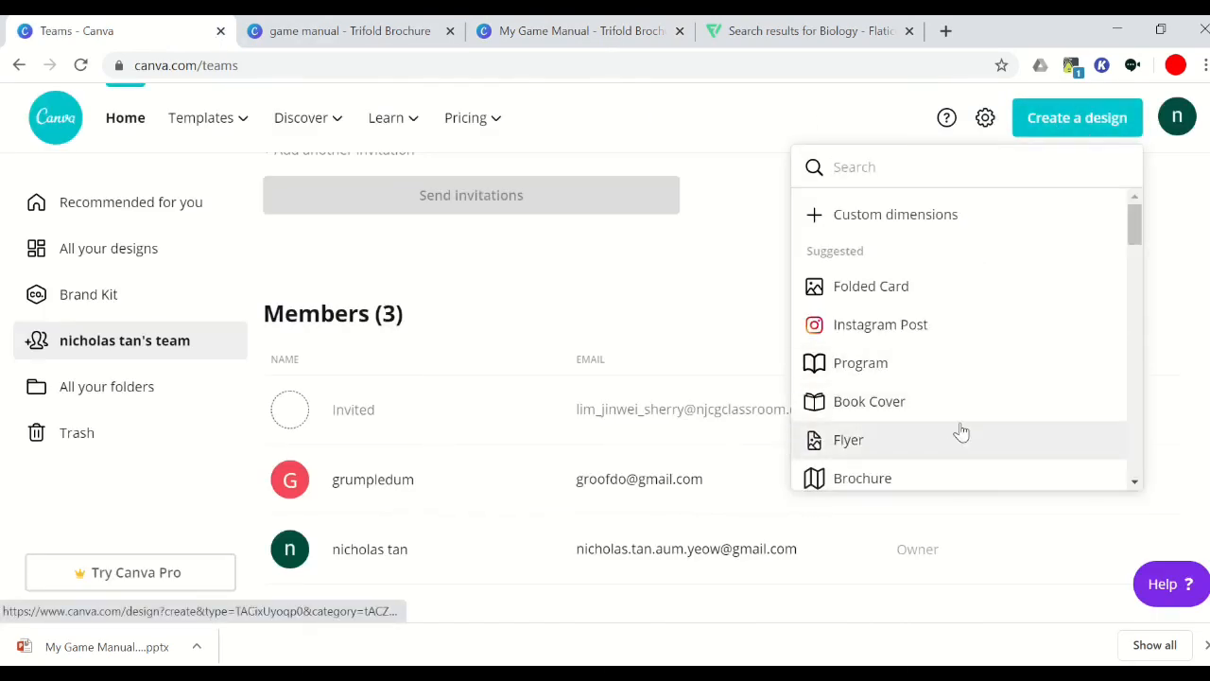
drag(1132, 217, 1133, 238)
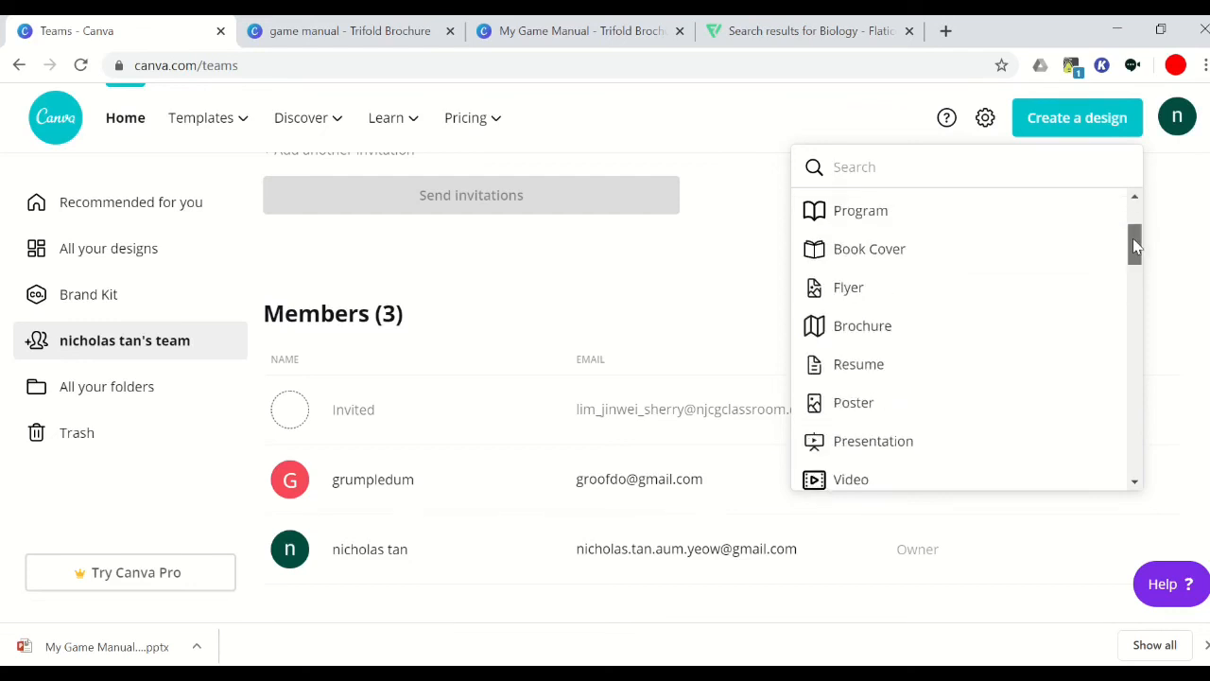